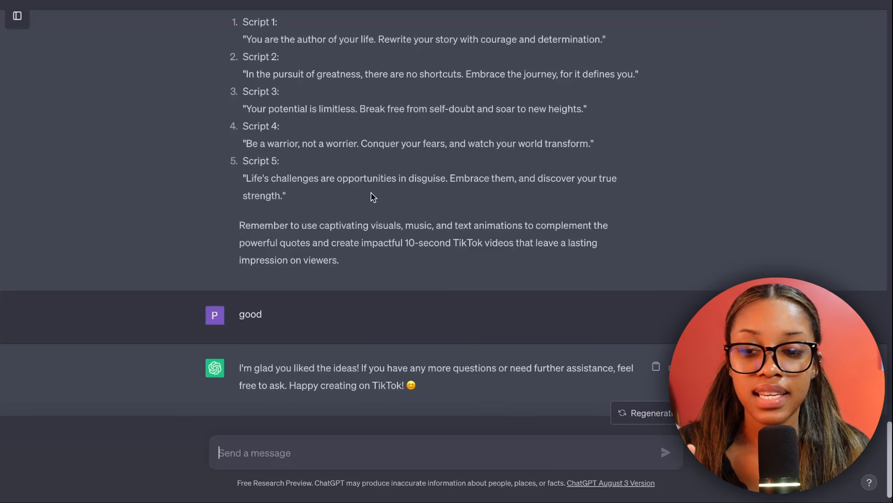
Search the design types for "tiktok" and create a blank TikTok Story design (1080 × 1920 px)
scroll(367, 196, "up", 1)
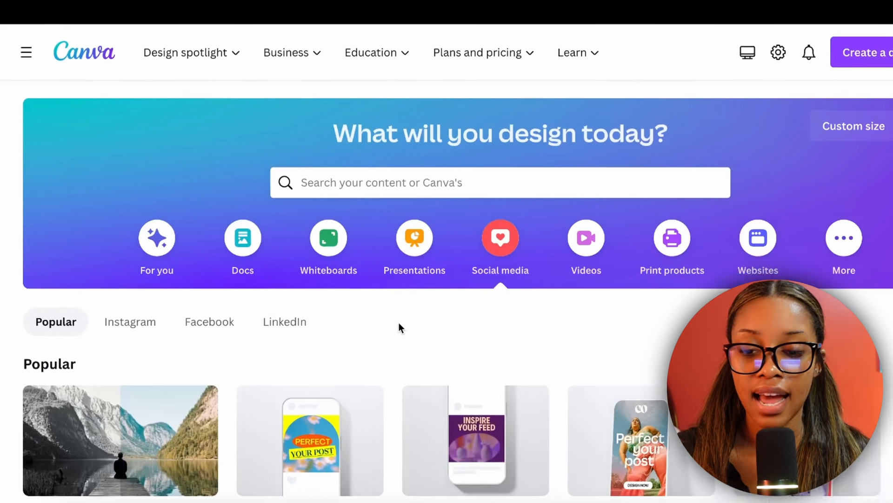
left_click(382, 175)
type("tiktok")
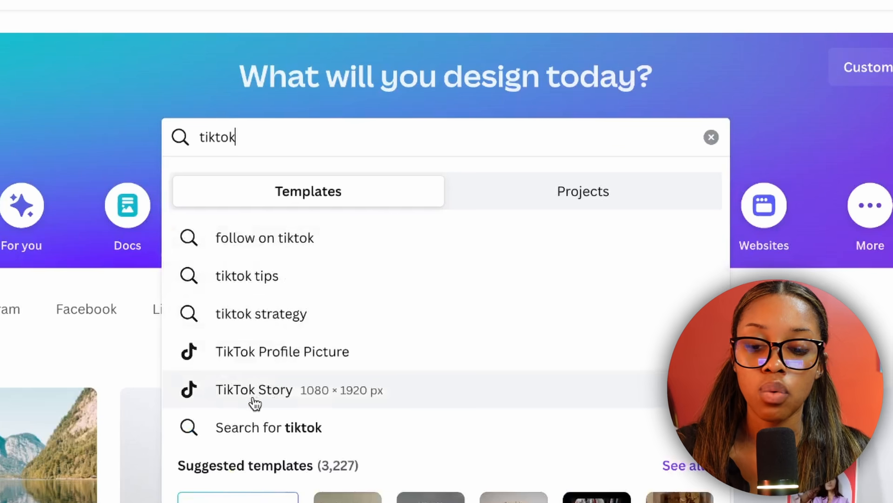
left_click(235, 394)
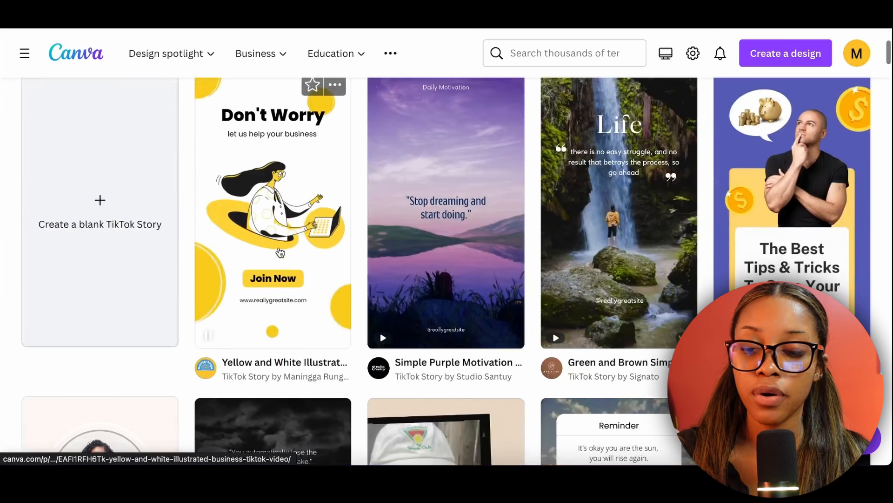
left_click(115, 224)
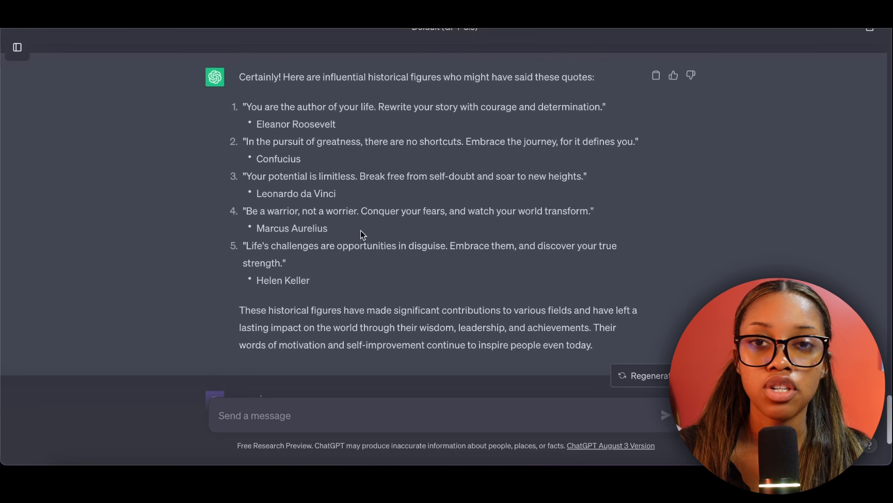
Switch to ChatGPT and highlight the fourth quote, "Be a warrior, not a worrier", together with its attribution to Marcus Aurelius
scroll(363, 234, "down", 1)
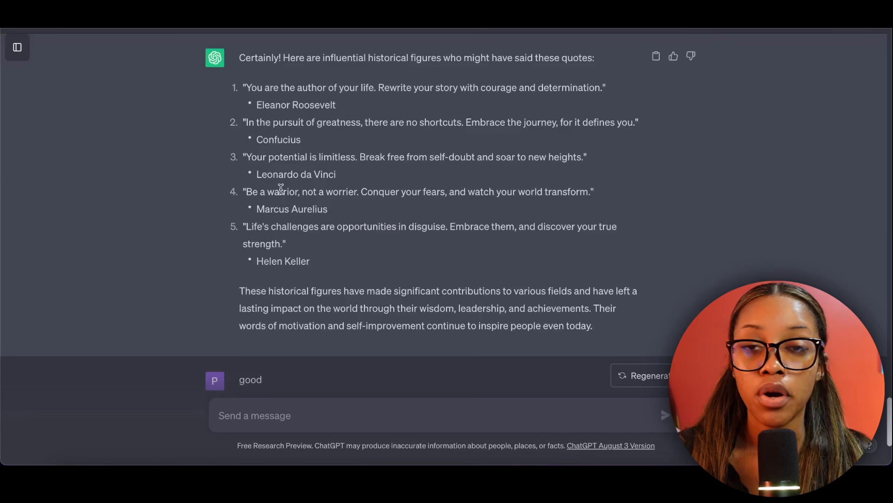
left_click_drag(328, 178, 240, 161)
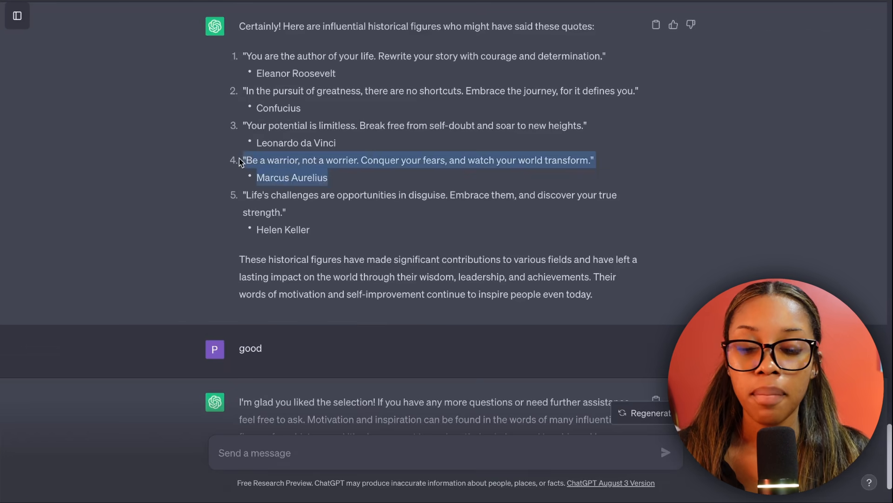
left_click(343, 180)
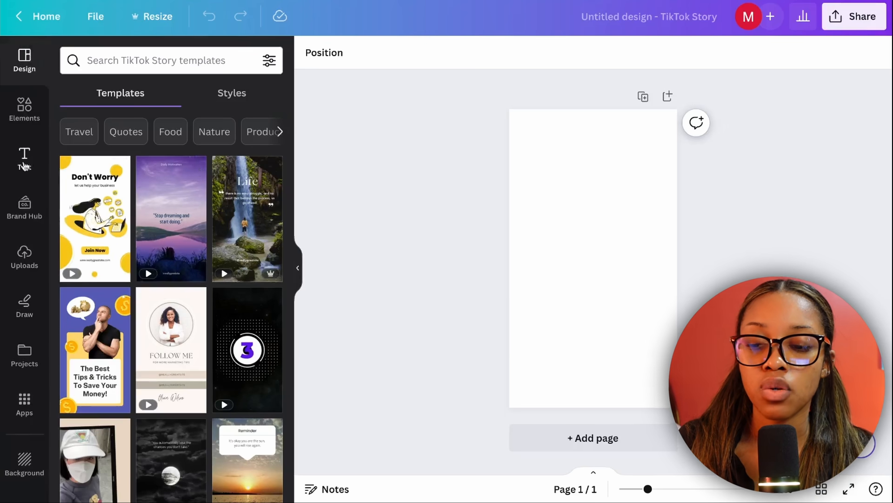
Back in the Canva design, search the apps for "text" and open the Text to Image app
scroll(19, 218, "down", 4)
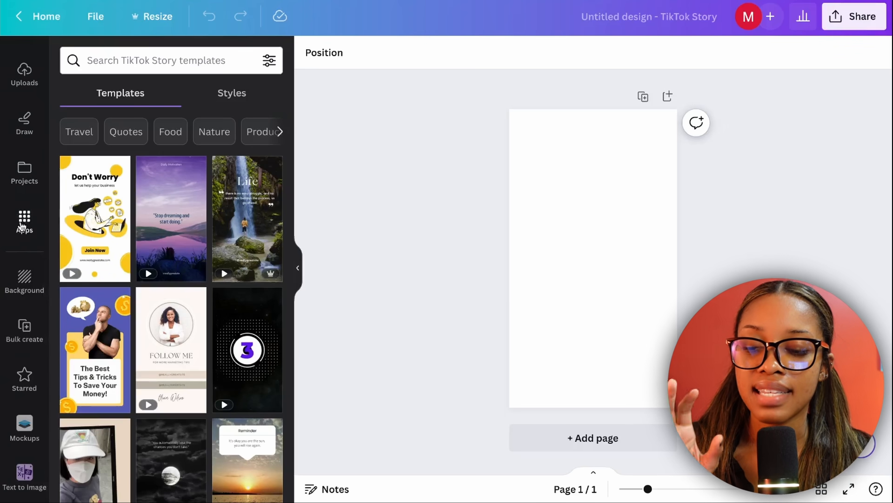
left_click(23, 222)
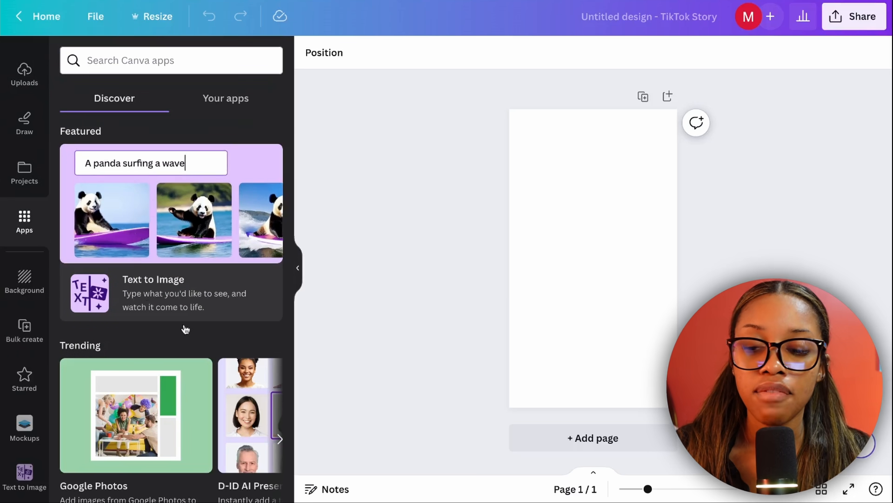
scroll(186, 328, "down", 2)
scroll(195, 128, "up", 2)
left_click(155, 64)
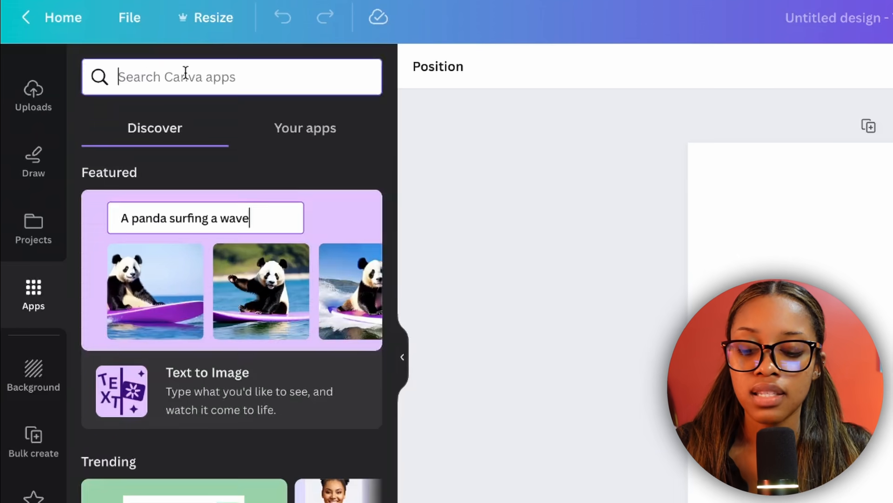
type("text")
key("Return")
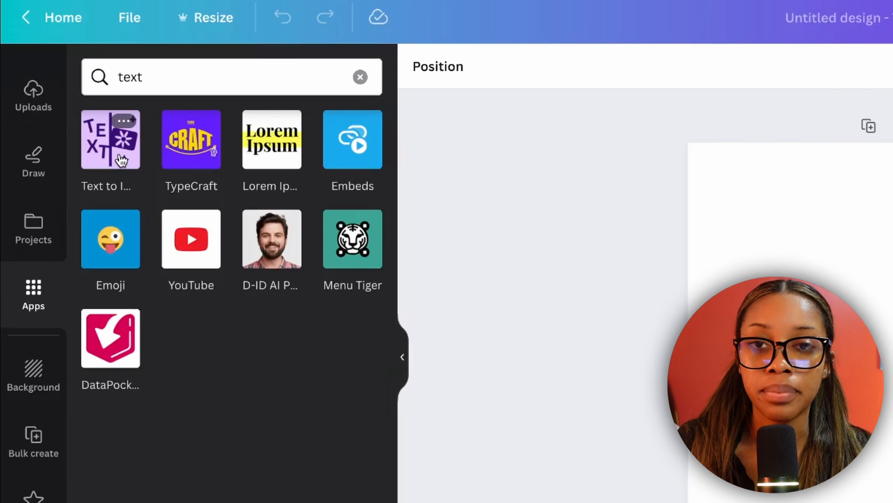
left_click(122, 160)
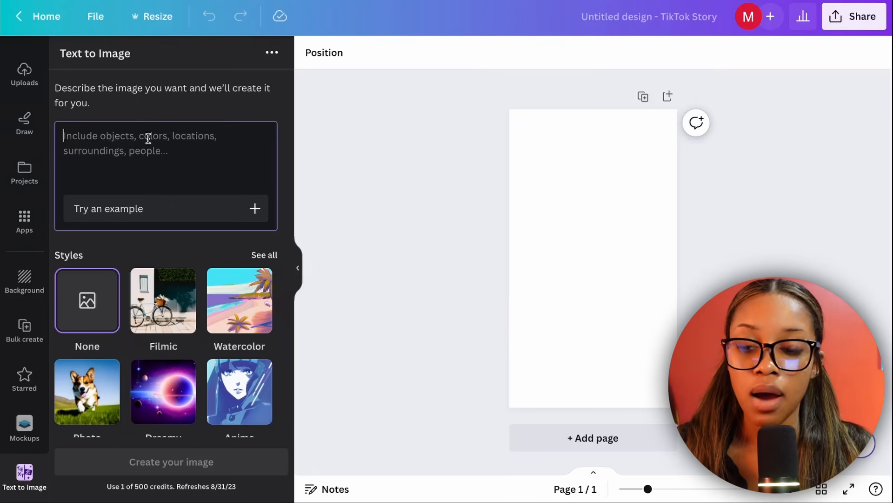
Generate images from the prompt "Marcus Aurelius" in the Filmic style
type("Marcus Aurelius")
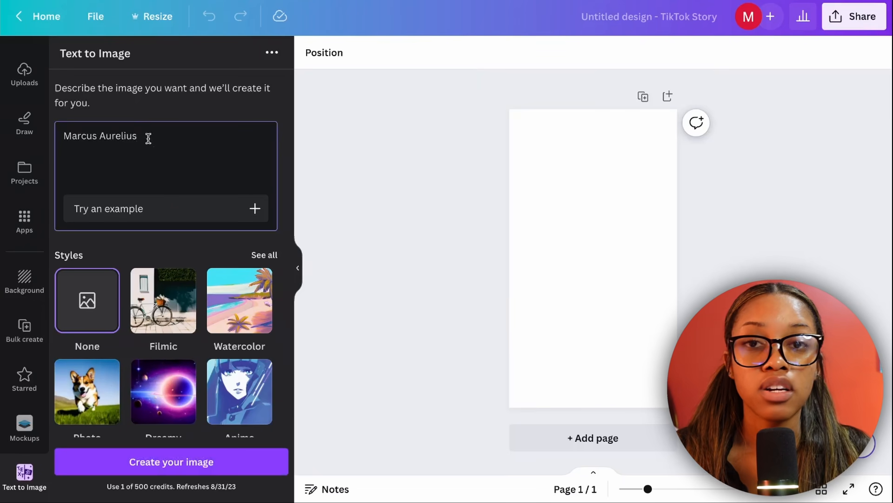
scroll(186, 232, "down", 1)
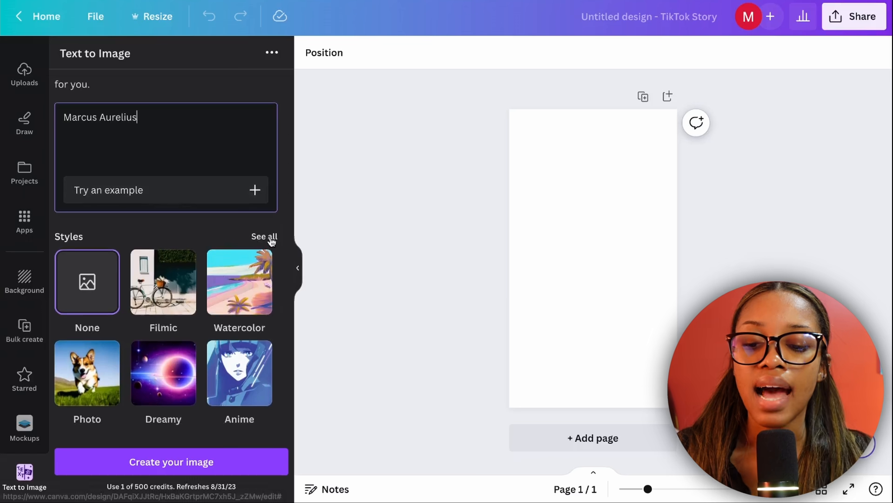
left_click(267, 237)
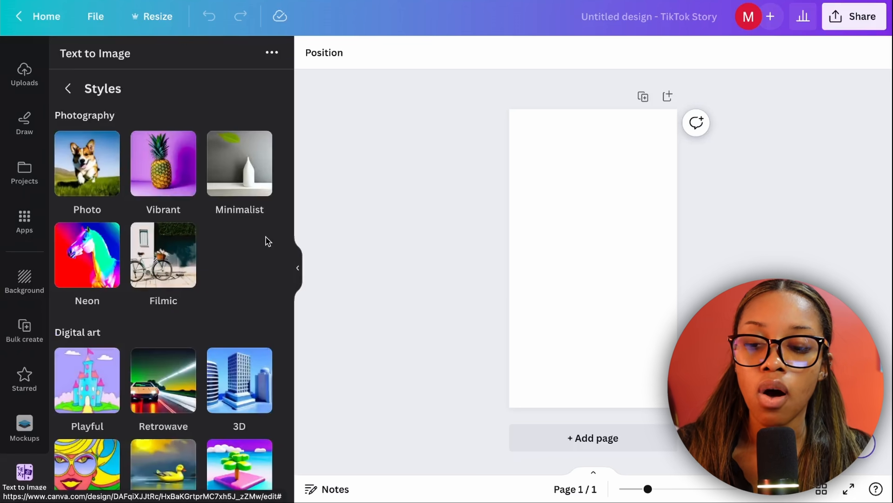
scroll(251, 240, "down", 4)
scroll(237, 242, "up", 4)
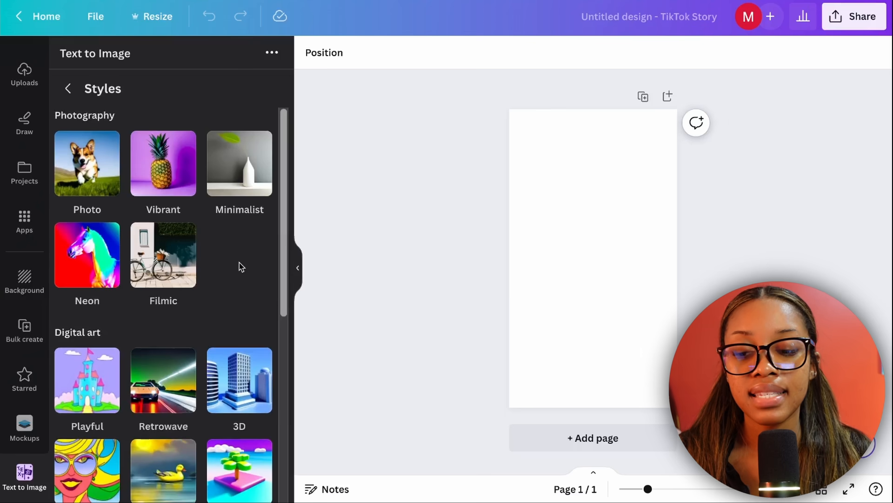
left_click(178, 255)
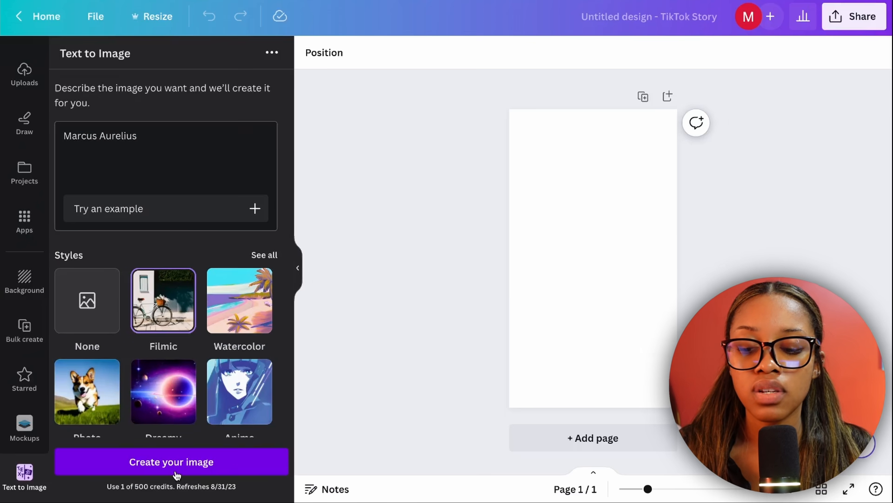
left_click(190, 469)
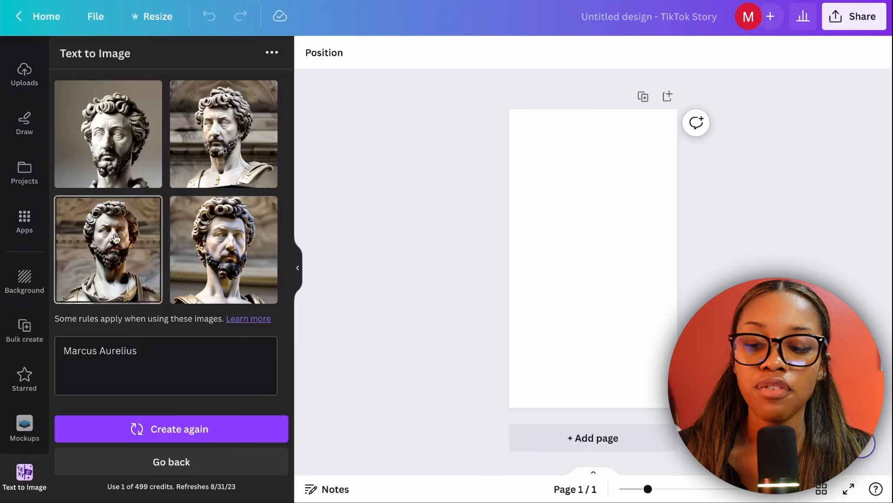
Add the third generated bust image to the blank page and enlarge it to fill the whole page
scroll(116, 239, "down", 2)
scroll(116, 239, "up", 2)
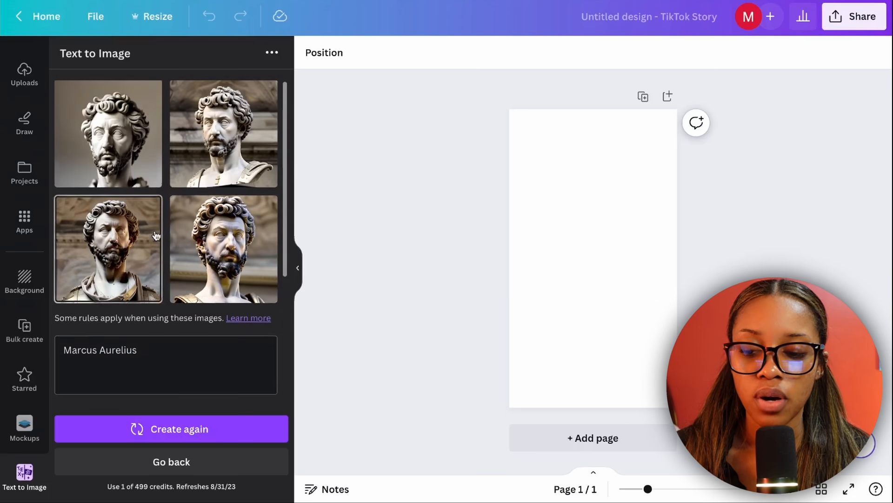
left_click(116, 240)
left_click_drag(640, 209, 689, 155)
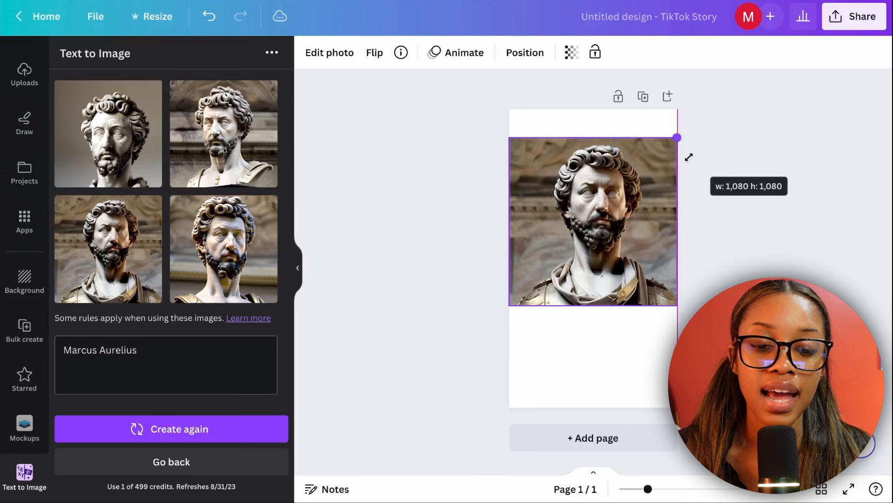
left_click_drag(593, 305, 592, 405)
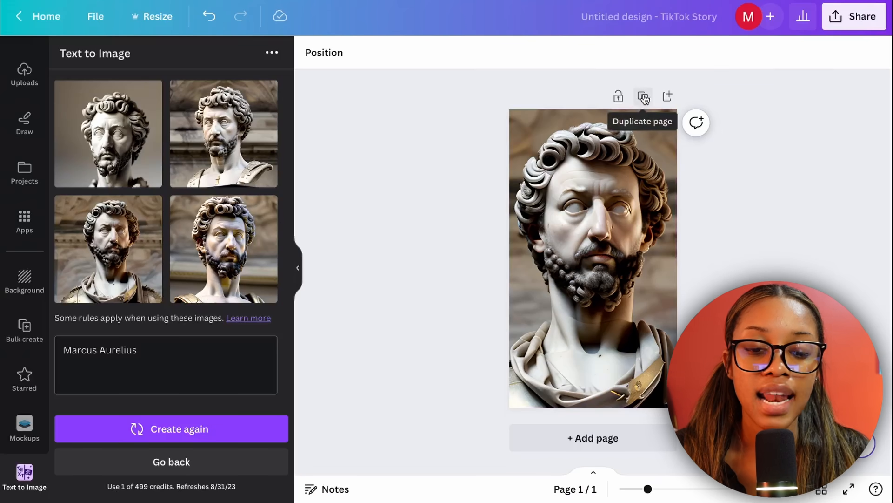
Duplicate the page and remove the background from the bust photo on page 2
left_click(644, 96)
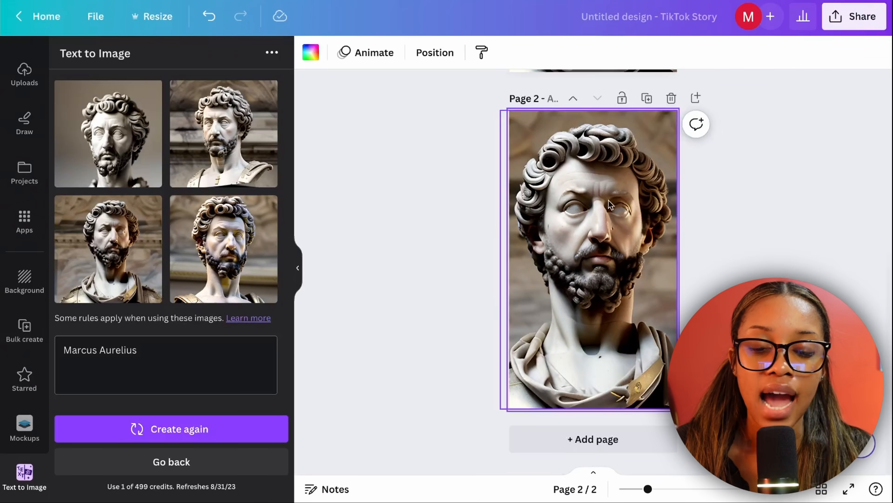
left_click(630, 208)
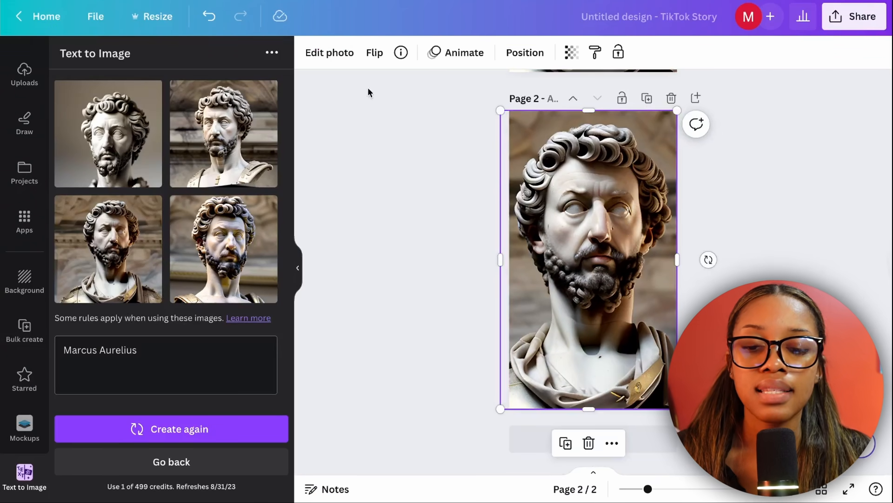
left_click(331, 55)
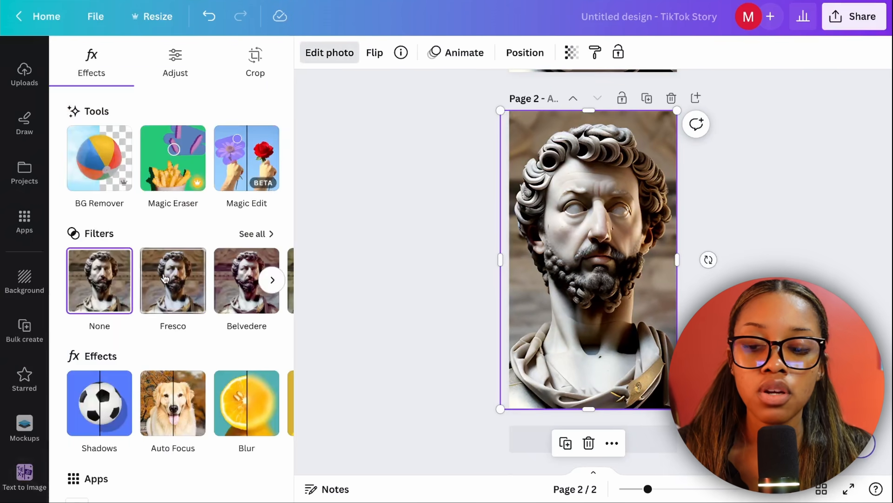
left_click(98, 176)
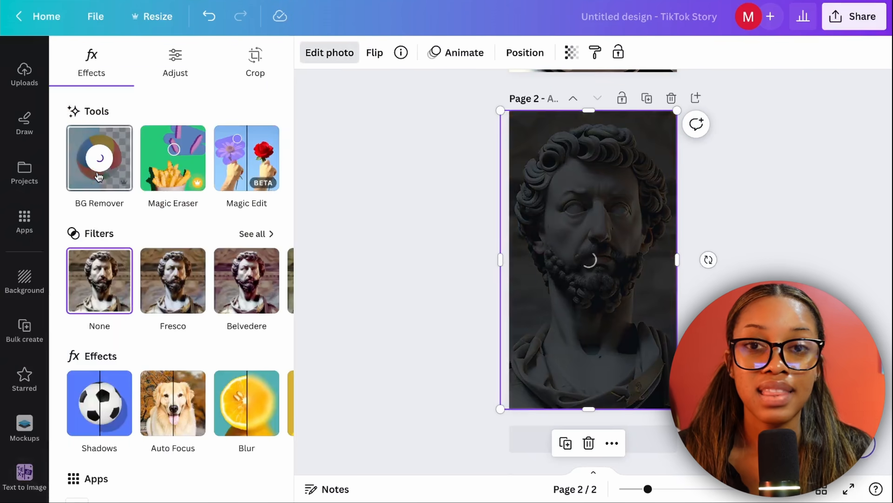
left_click(727, 181)
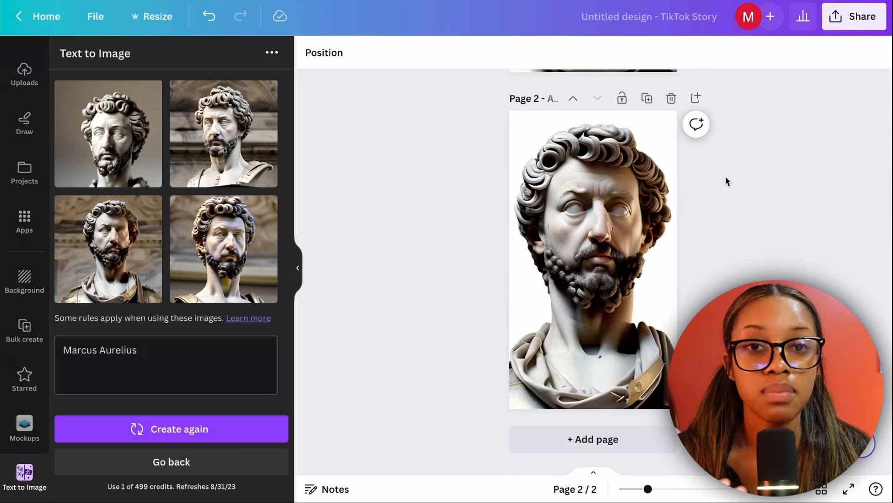
Search the elements for "background" and limit the results to photos
scroll(28, 176, "up", 4)
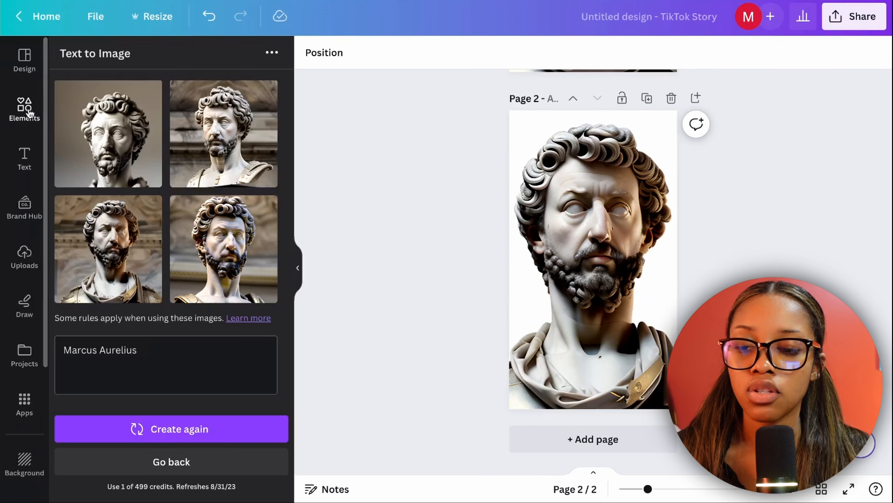
left_click(17, 119)
left_click(138, 60)
type("b")
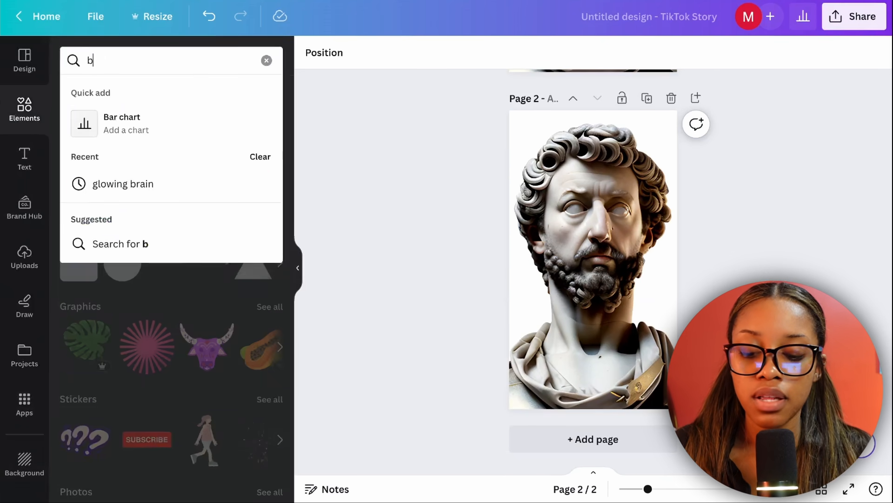
type("ackground")
key("Return")
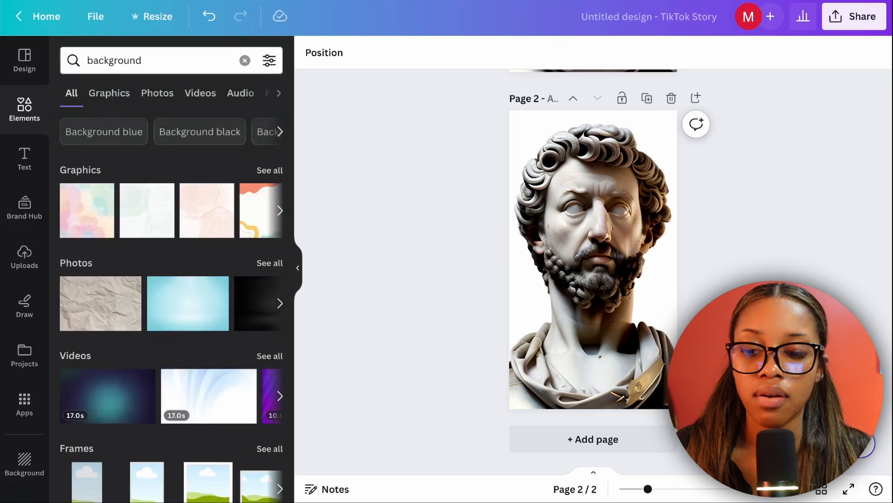
left_click(151, 96)
Add the pale green watercolor photo to page 2 and enlarge it to cover the full page
scroll(231, 283, "down", 10)
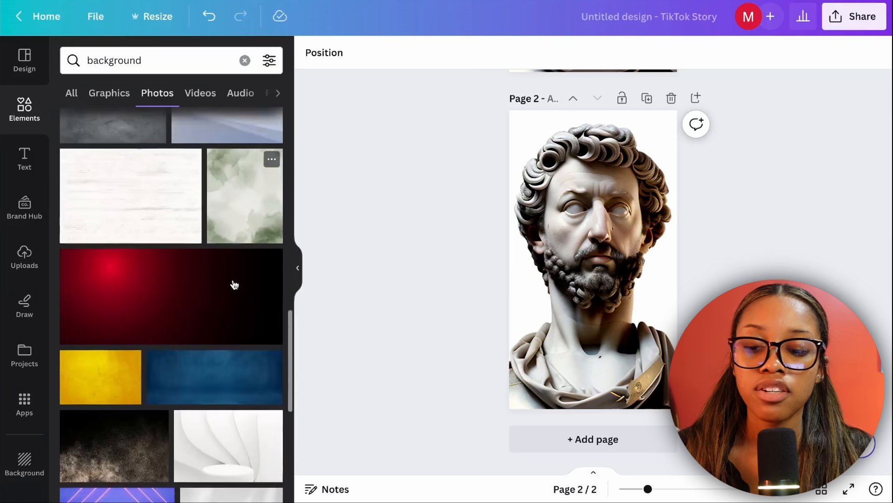
scroll(234, 285, "down", 10)
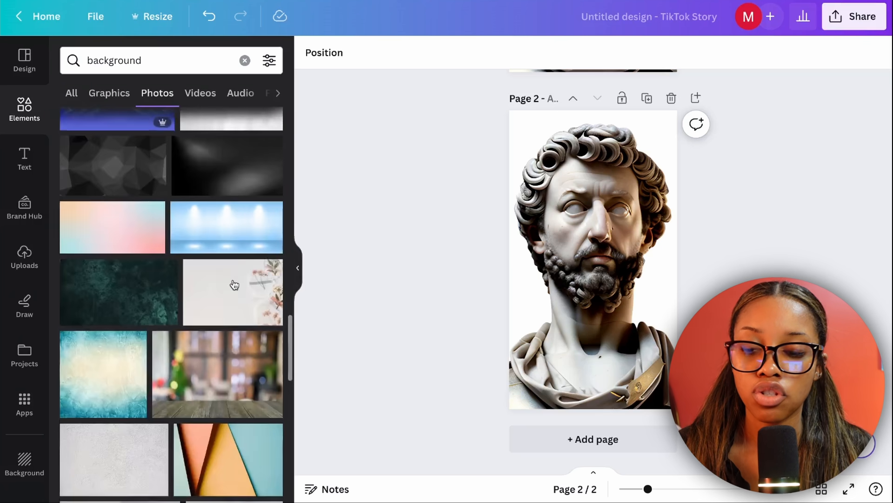
scroll(234, 285, "up", 5)
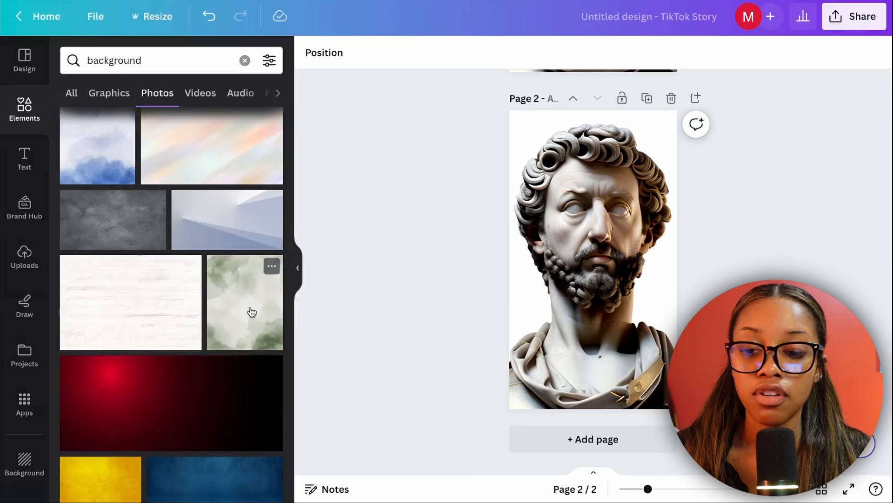
left_click(251, 309)
left_click_drag(660, 176, 717, 114)
left_click_drag(525, 349, 495, 428)
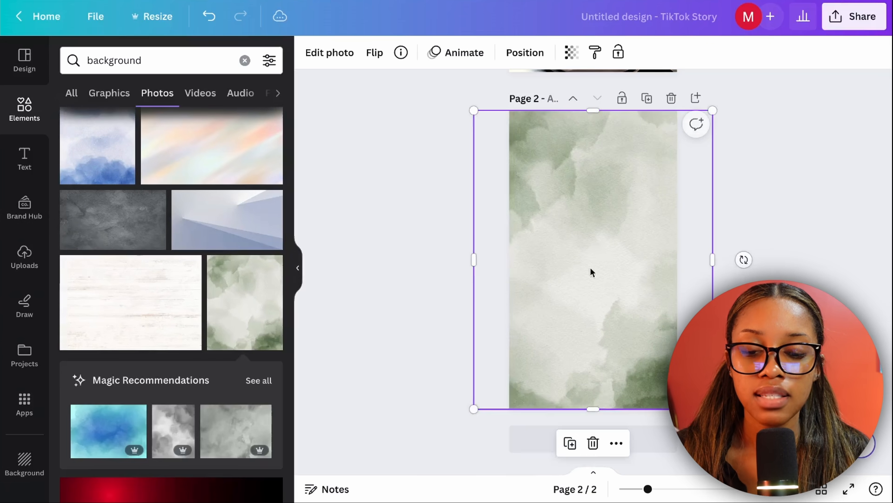
Send the green watercolor photo one layer backward so it sits behind the bust
right_click(595, 247)
mouse_move(672, 265)
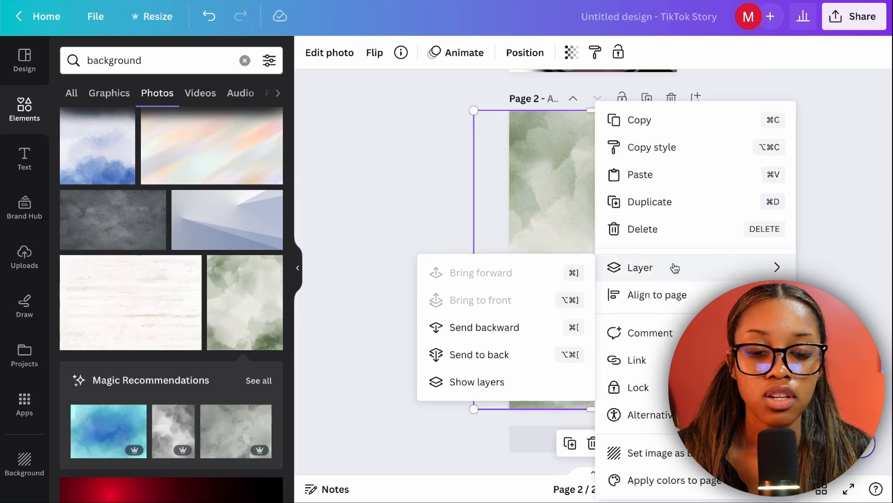
left_click(492, 334)
left_click(785, 242)
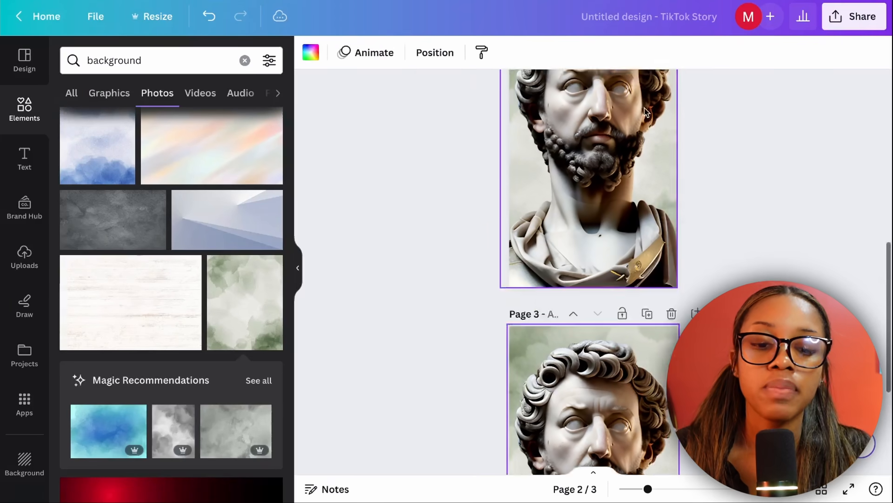
Delete the pale green watercolor background photo from page 3, keeping the bust
scroll(610, 129, "down", 4)
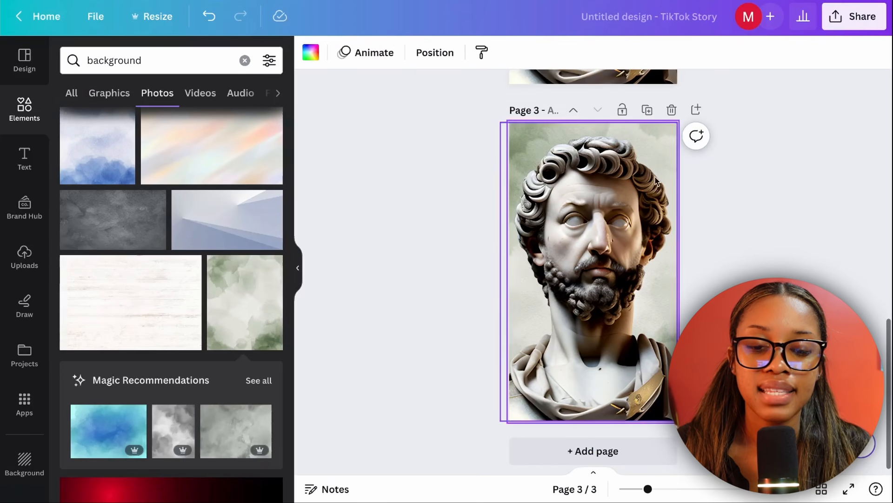
left_click(610, 129)
left_click(636, 136)
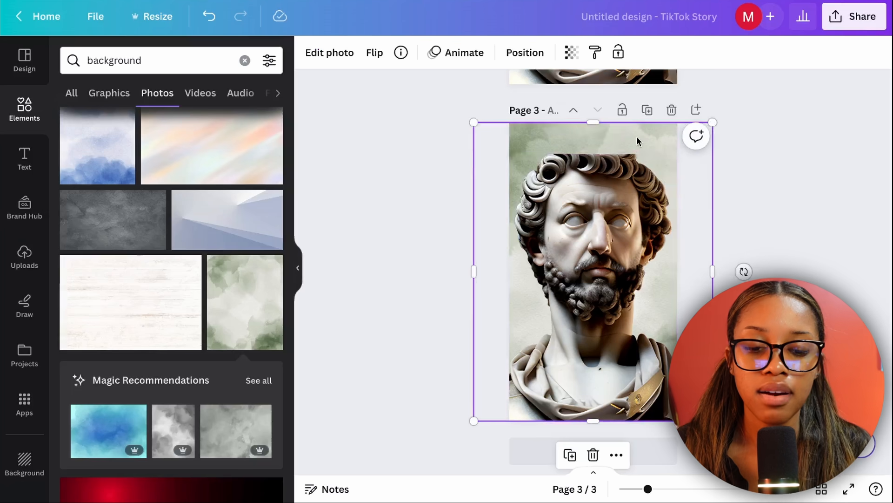
key("Delete")
Search the elements for "office background" and limit the results to photos
left_click(245, 60)
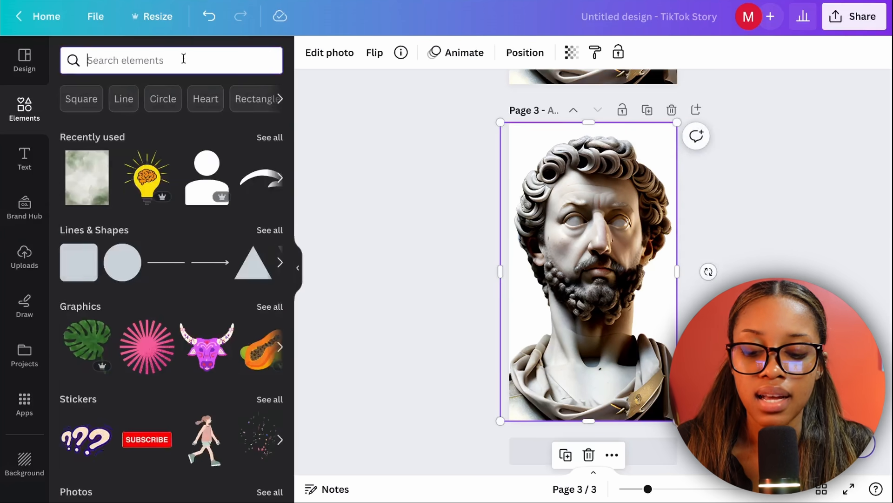
type("offi")
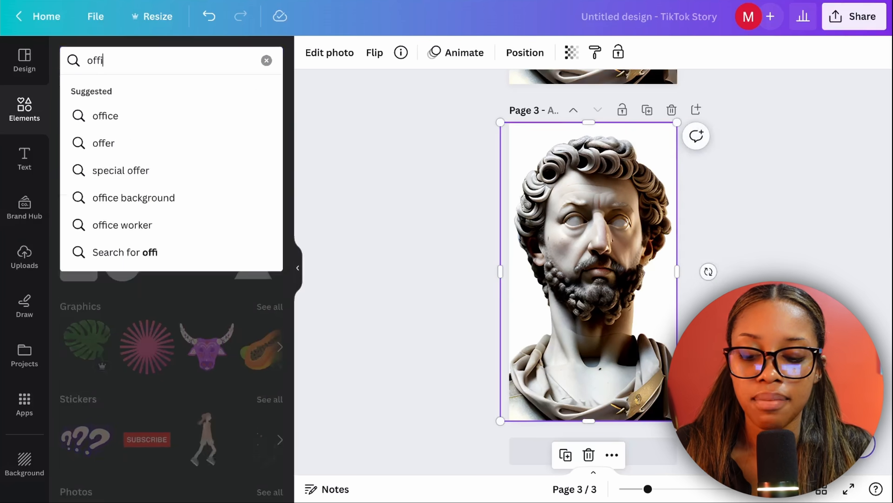
type("ce background")
key("Return")
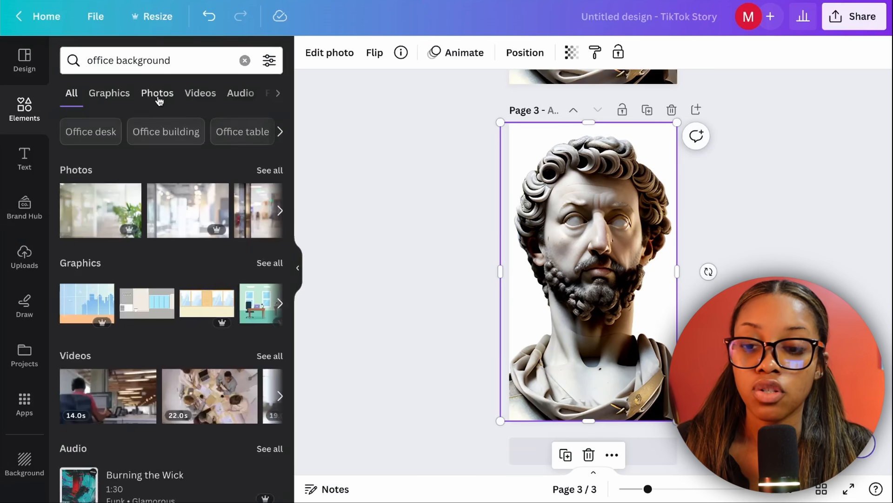
left_click(157, 93)
Add the bright office photo with large curved windows to page 3 as the full-page background behind the bust
scroll(197, 378, "down", 5)
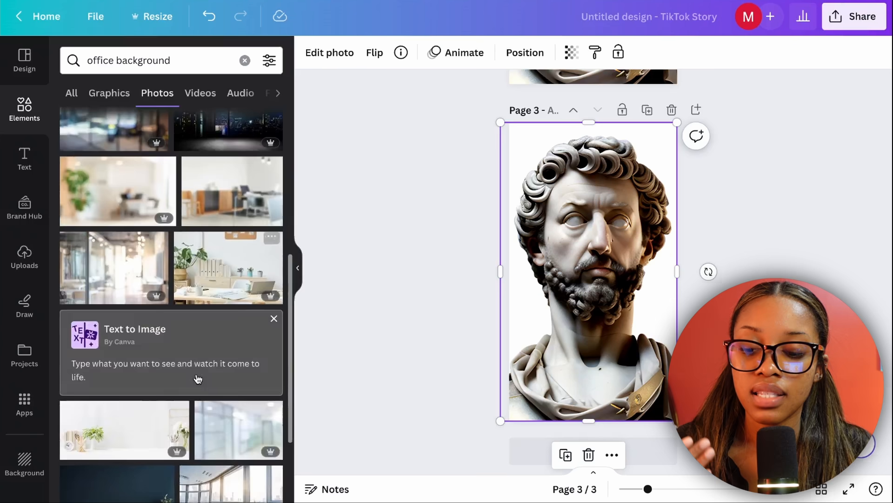
scroll(198, 379, "up", 4)
scroll(198, 382, "up", 1)
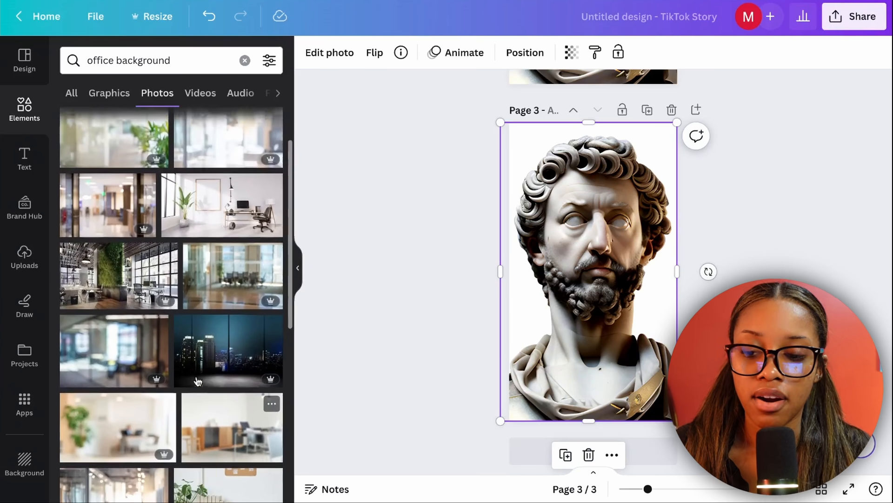
scroll(211, 356, "down", 5)
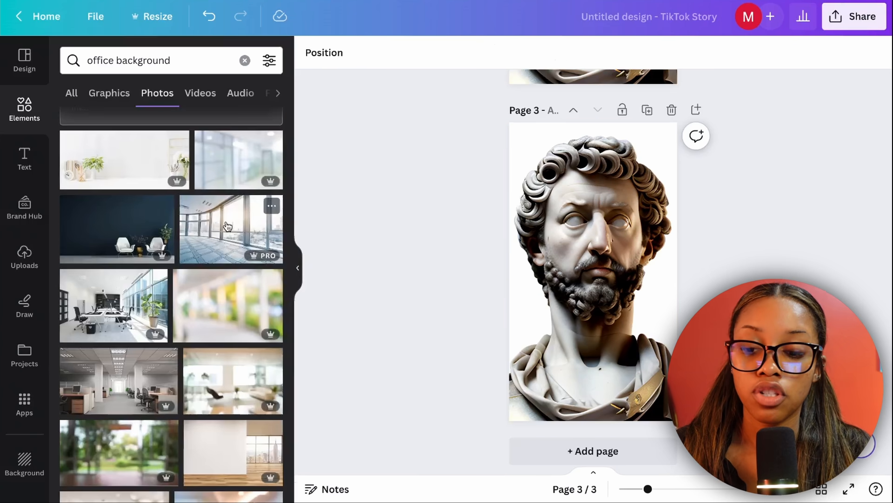
left_click(227, 226)
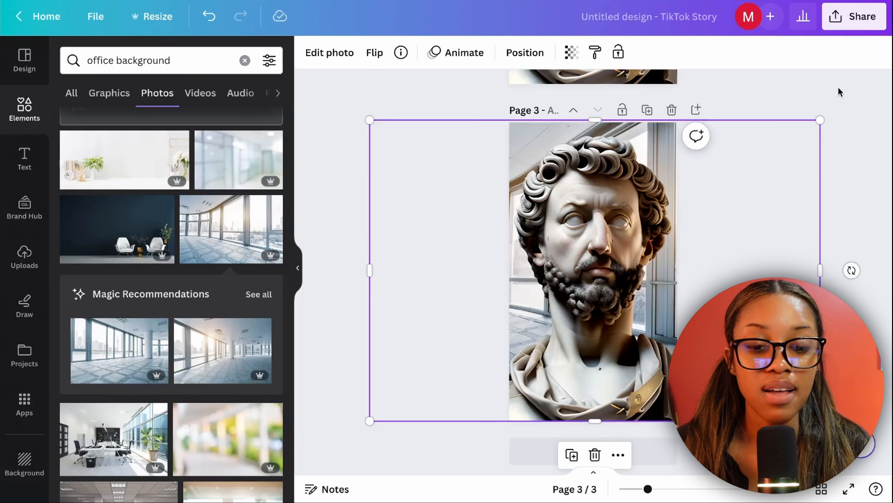
left_click(840, 91)
Open the design's download settings with PNG as the file type and open the page selection
scroll(836, 223, "down", 1)
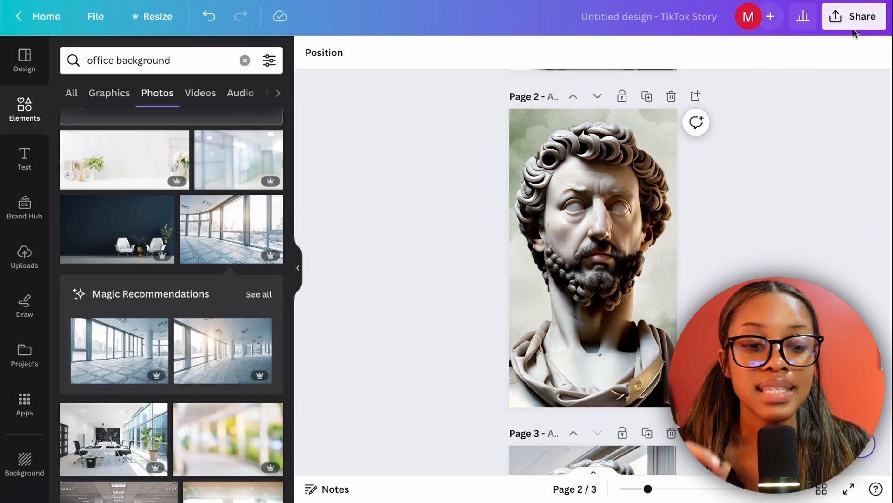
left_click(854, 19)
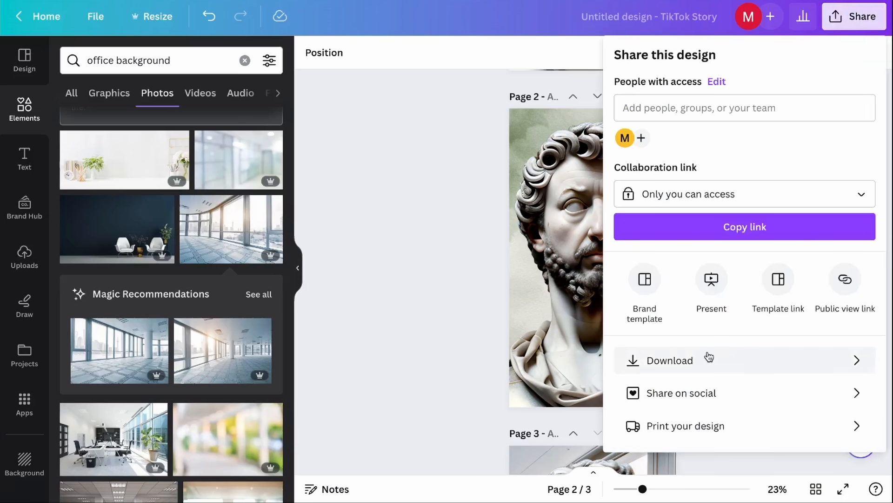
left_click(737, 363)
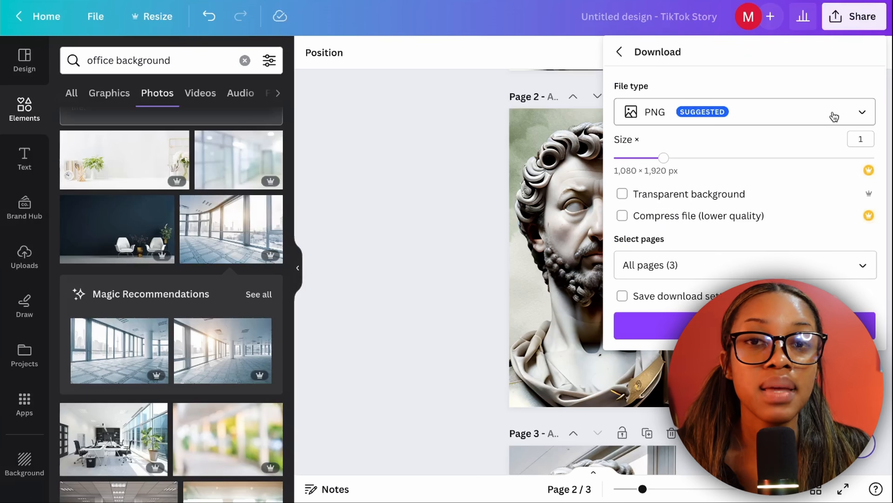
left_click(694, 263)
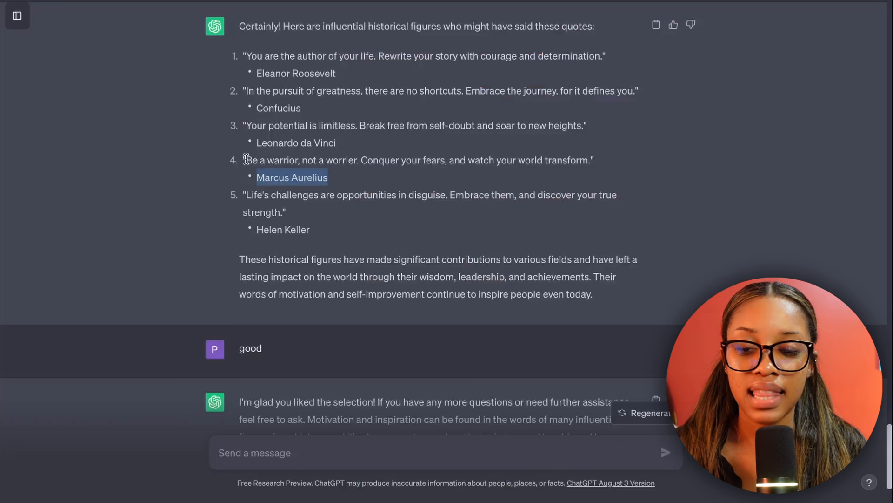
Copy the quote "Be a warrior, not a worrier. Conquer your fears, and watch your world transform." from ChatGPT into ElevenLabs and browse the premade voices
left_click_drag(246, 160, 572, 157)
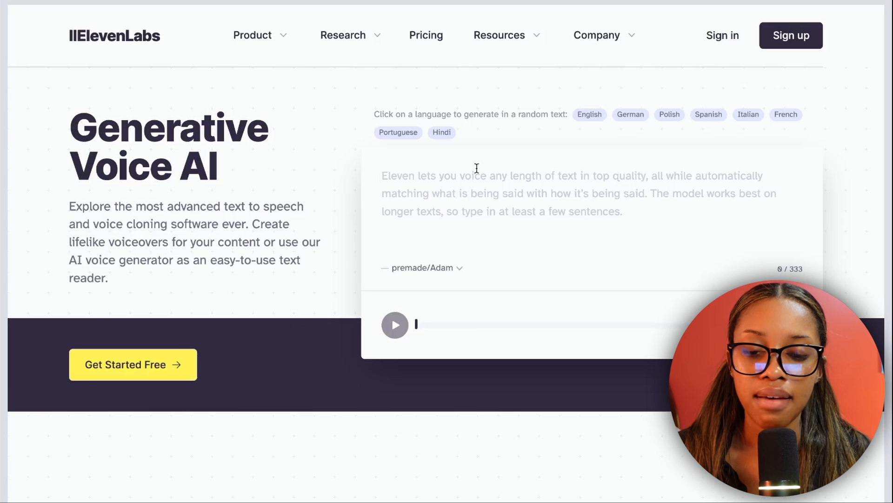
left_click(477, 168)
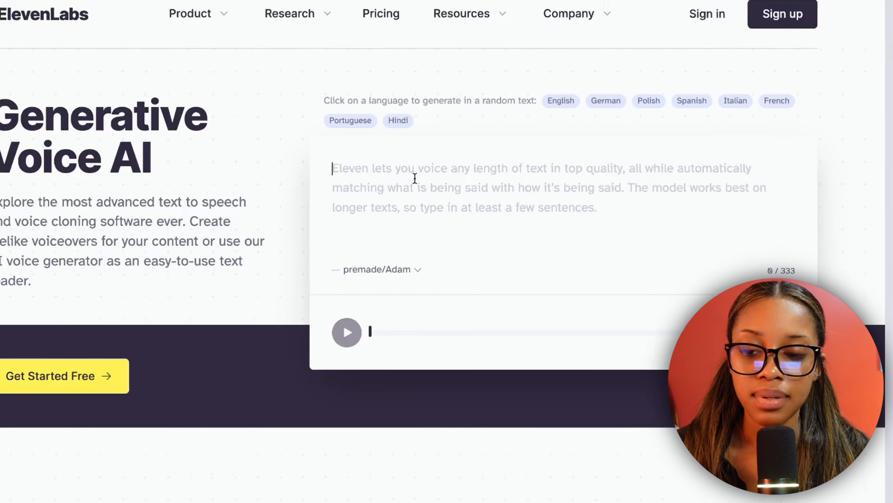
type("Be a warrior, not a worrier. Conquer your fears, and watch your world transform.")
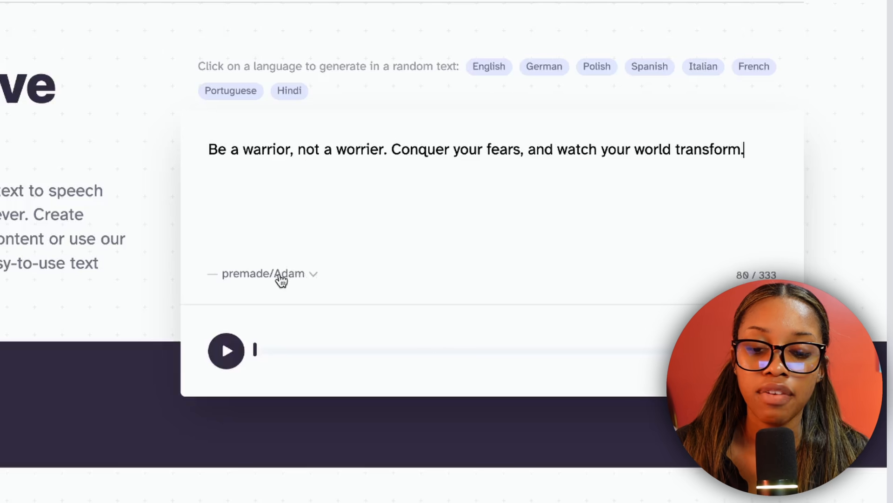
left_click(302, 275)
scroll(301, 426, "down", 5)
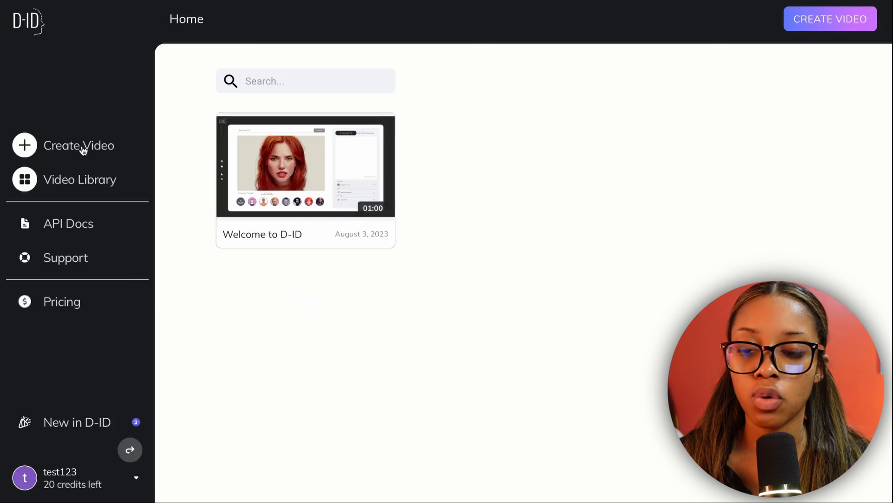
Start a new video in D-ID with the green-background bust as presenter and choose audio as the speech source
left_click(43, 153)
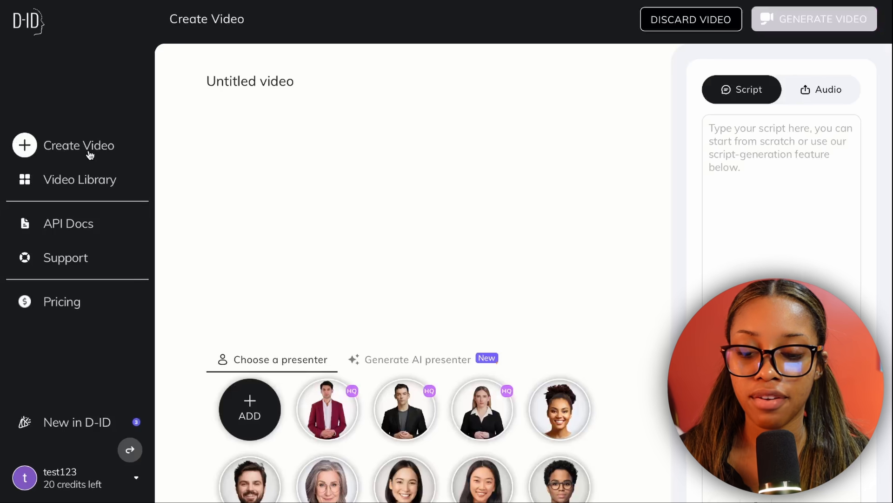
mouse_move(256, 419)
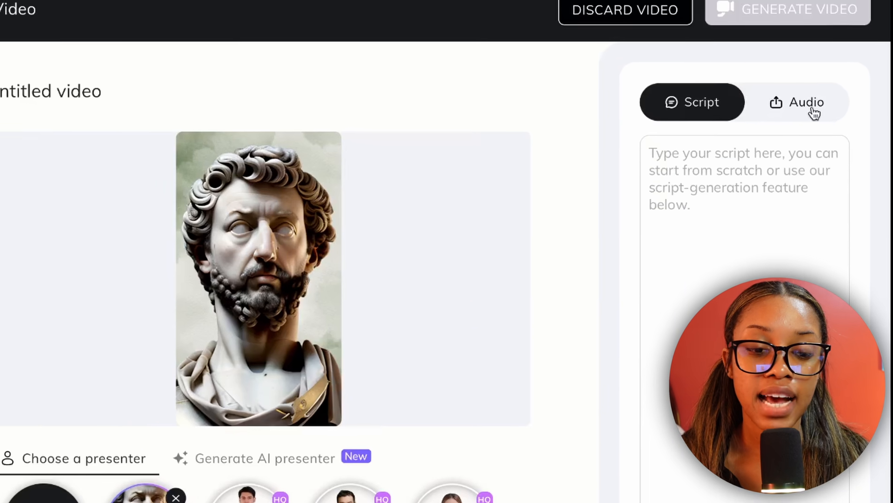
left_click(799, 107)
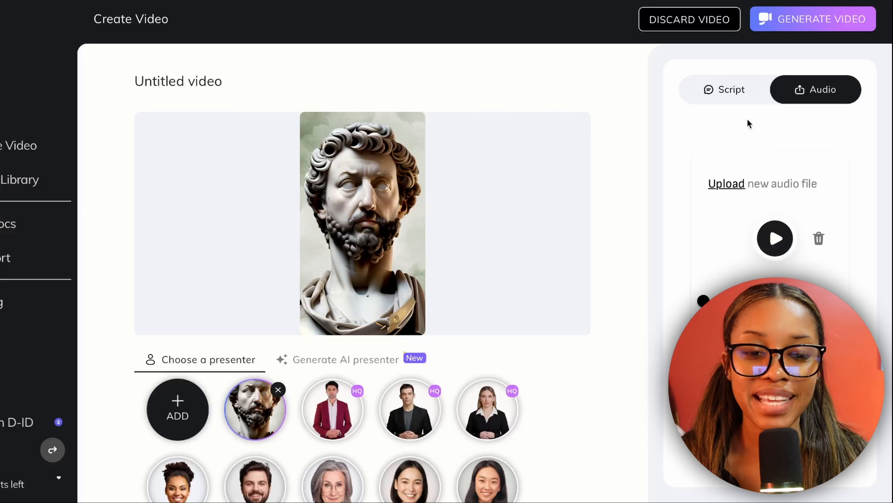
Generate the talking bust video and download it from the video library, allowing downloads from studio.d-id.com
left_click(801, 21)
left_click(528, 418)
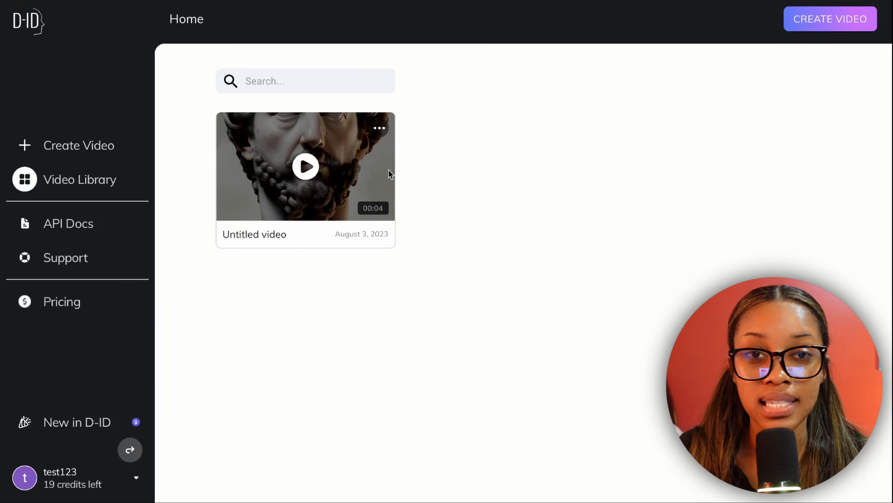
left_click(378, 130)
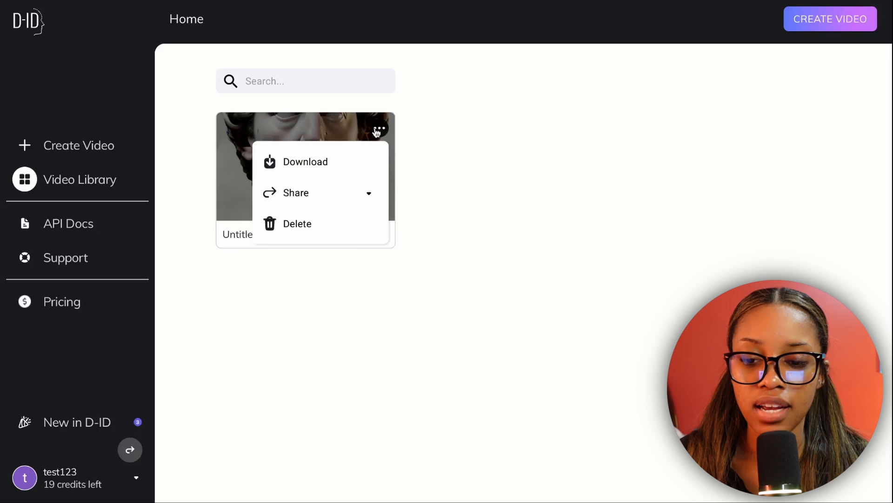
left_click(312, 167)
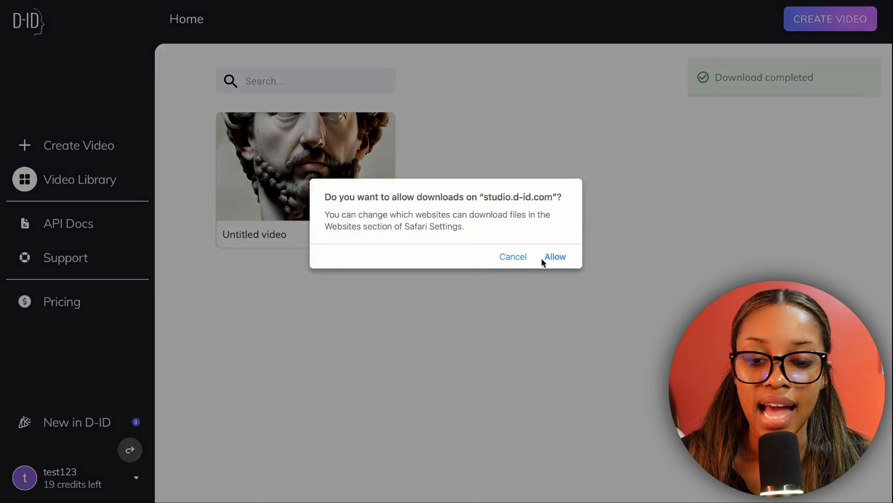
left_click(557, 258)
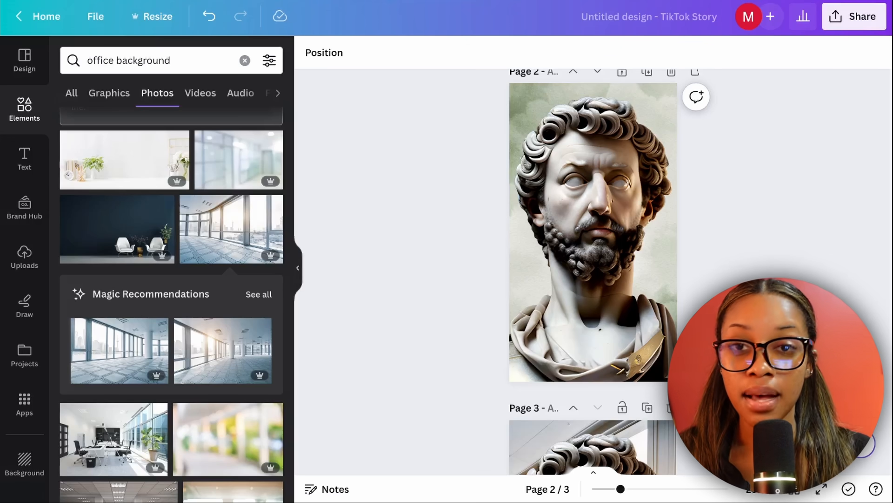
Switch to Canva, add page 4 for the talking bust video and resize the clip to fill the page
scroll(176, 202, "up", 15)
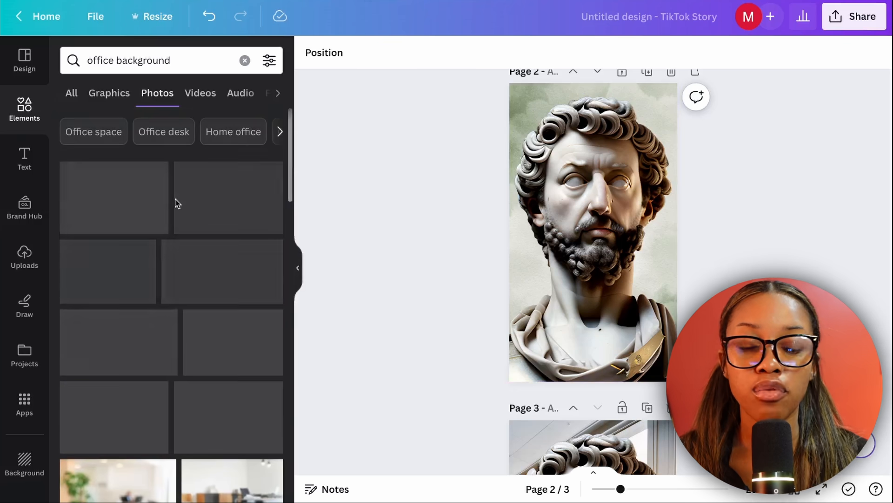
scroll(435, 303, "down", 5)
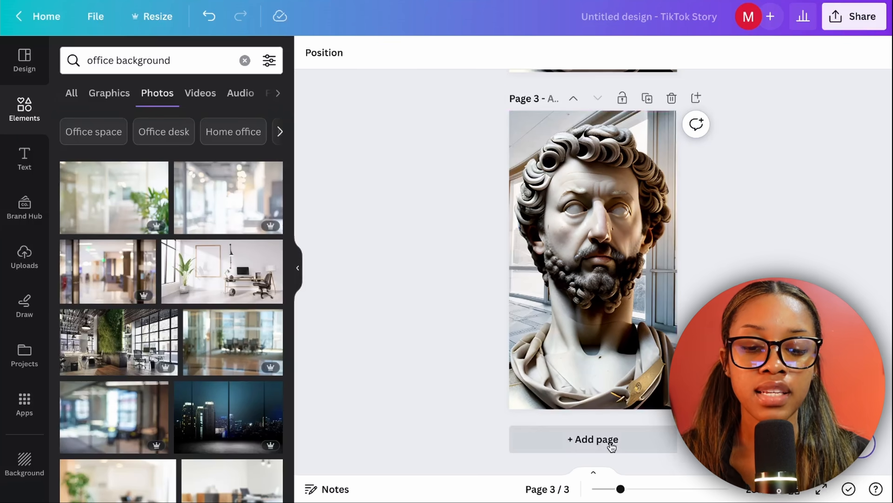
left_click(610, 440)
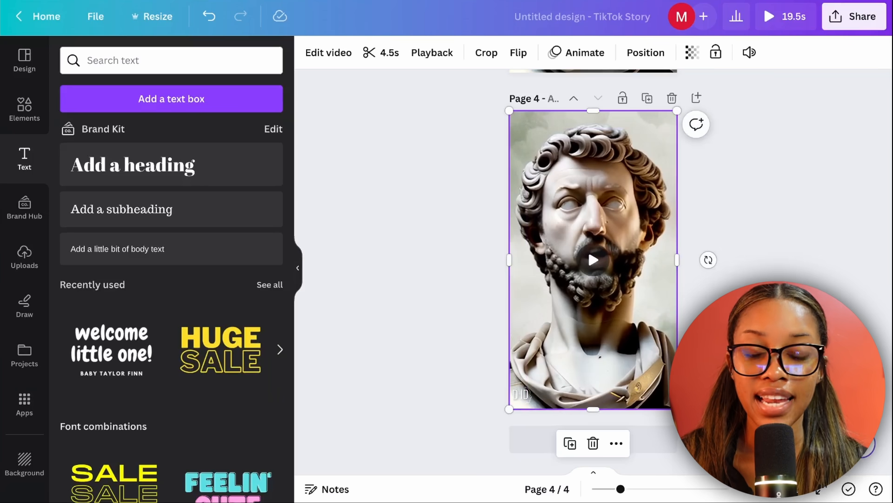
left_click(588, 248)
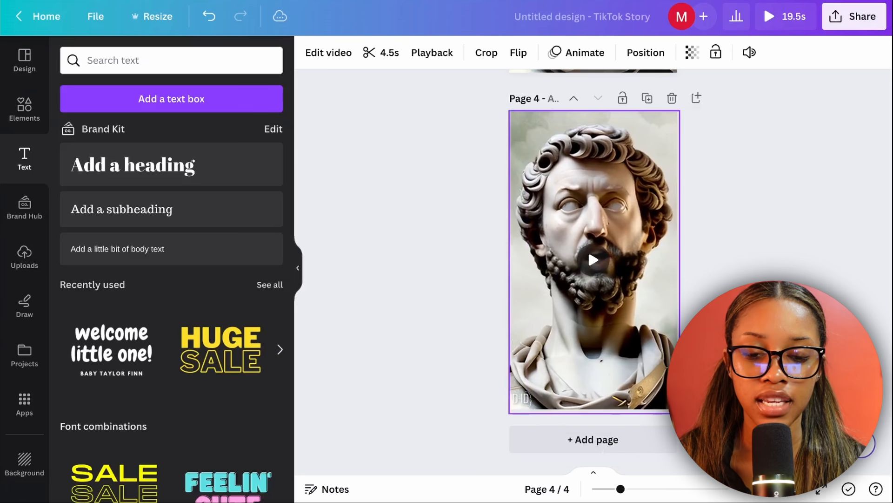
left_click_drag(680, 413, 678, 409)
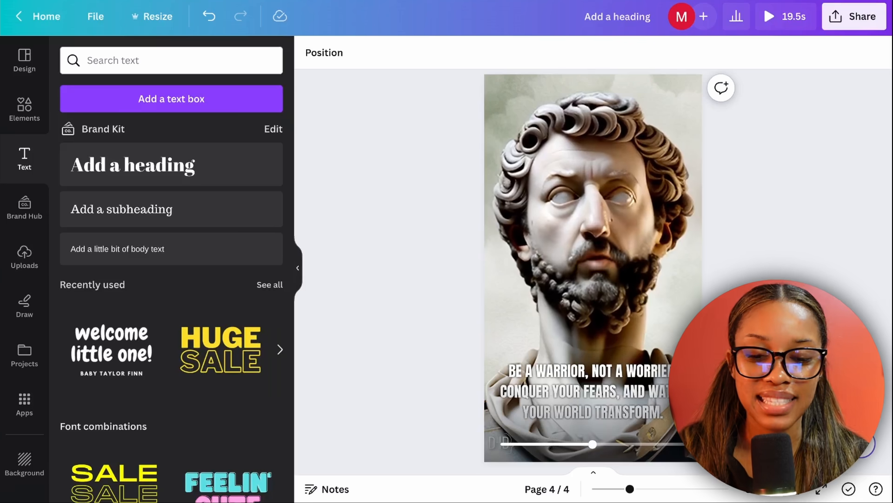
left_click(588, 255)
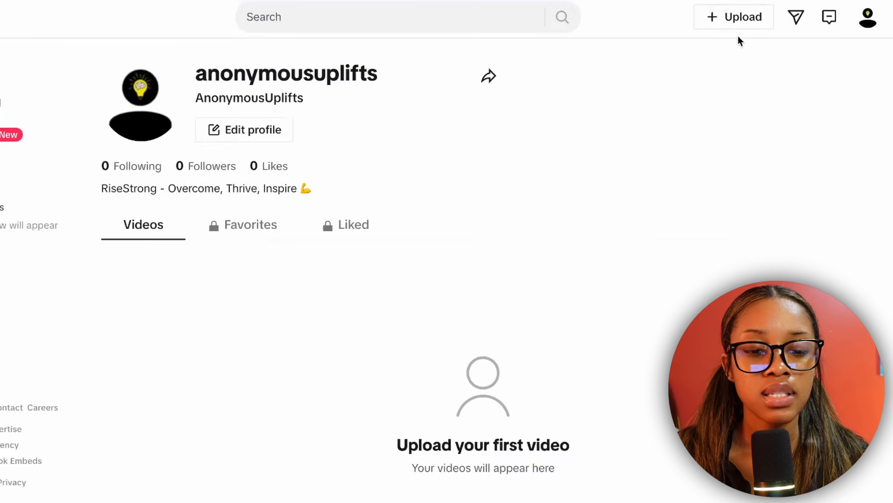
Switch to TikTok, upload the video "Add a heading (1).mp4" and review its posting options
left_click(715, 28)
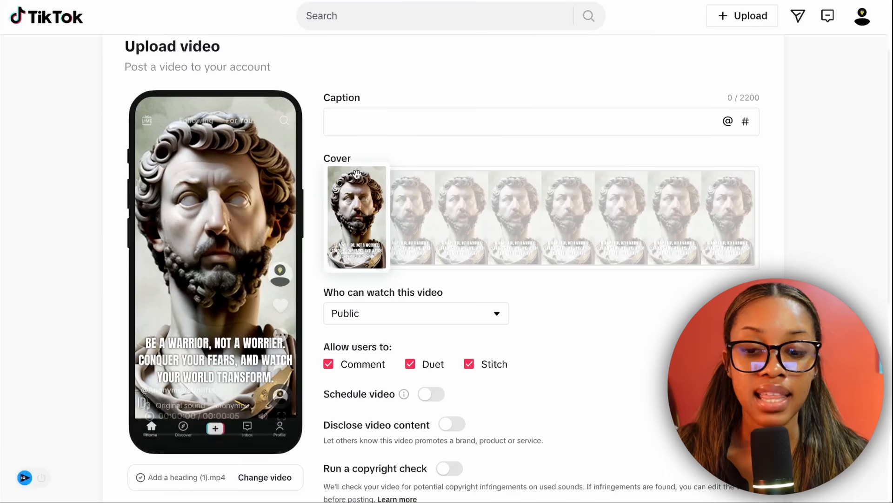
scroll(369, 136, "down", 2)
scroll(369, 136, "up", 2)
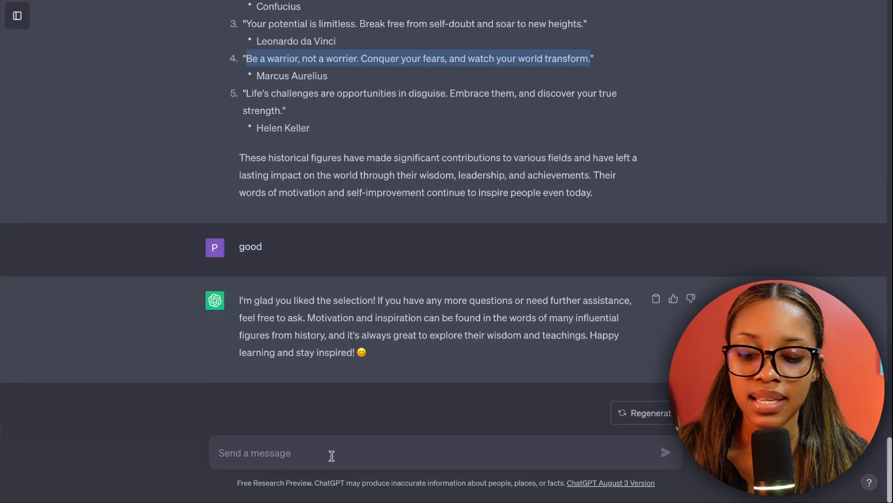
Ask ChatGPT for a TikTok caption for a motivational video about the quote "Be a warrior, not a worrier. Conquer your fears, and watch your world transform."
left_click(323, 455)
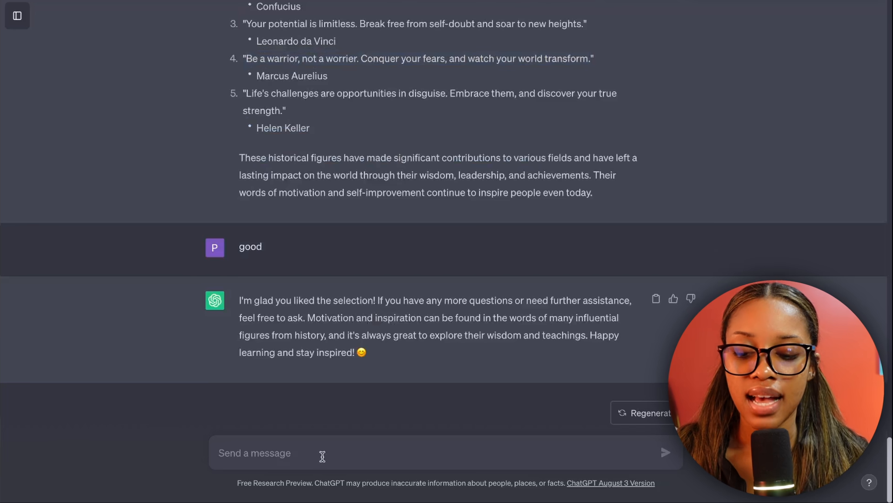
type("give me a TikTok caption for a motivational video about this quote “ “")
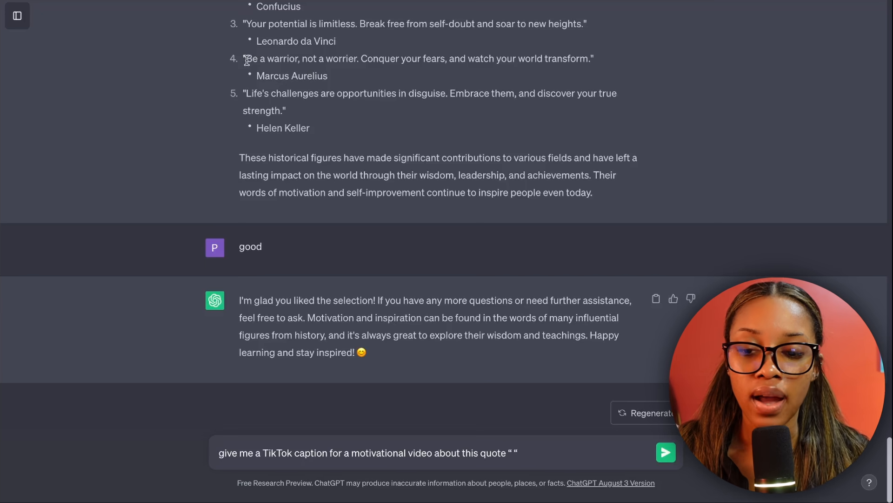
left_click_drag(246, 59, 596, 62)
key("ctrl+c")
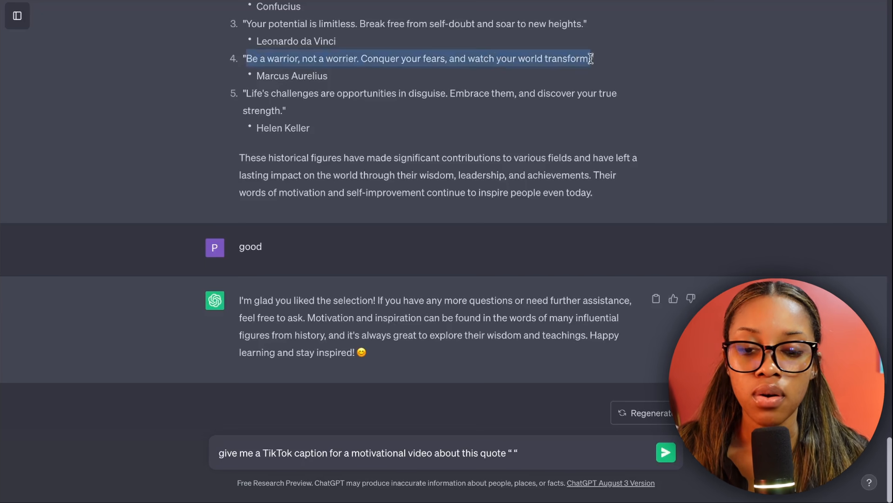
left_click(514, 454)
key("ctrl+v")
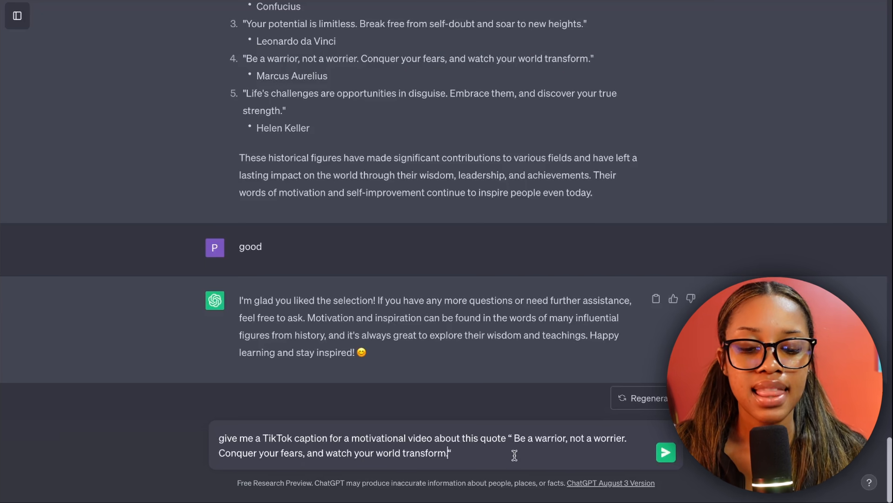
key("Return")
Copy ChatGPT's caption sentence and its three hashtags into the caption of the TikTok upload and add #marcusaurelius
left_click_drag(242, 334, 282, 351)
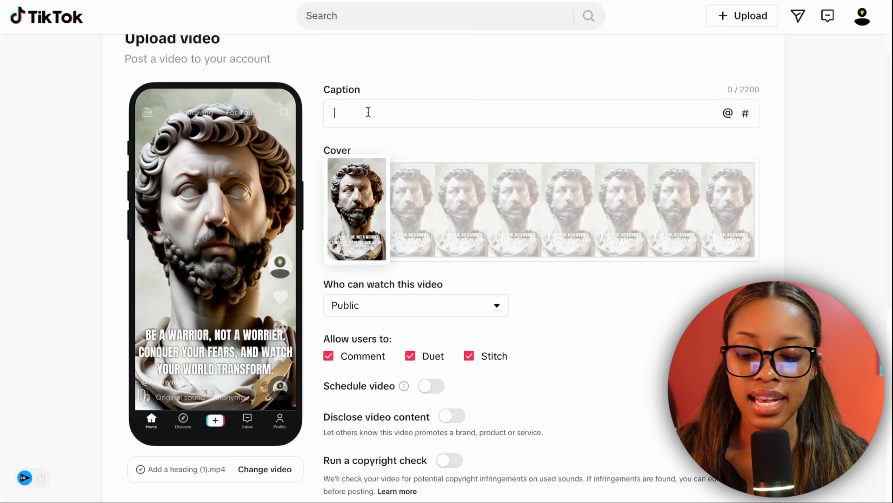
type("🛡️ Embrace your inner warrior, let go of worries, and witness the magic of transformation unfold! 💫")
scroll(463, 158, "down", 1)
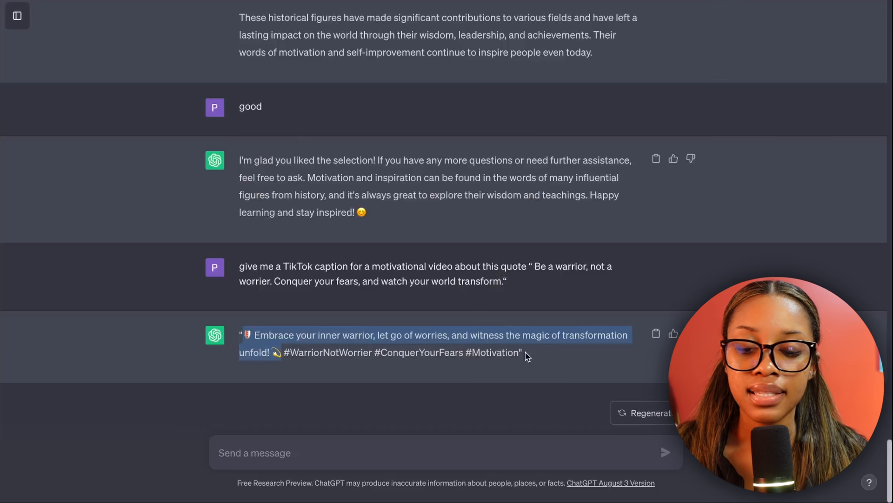
left_click_drag(528, 357, 297, 349)
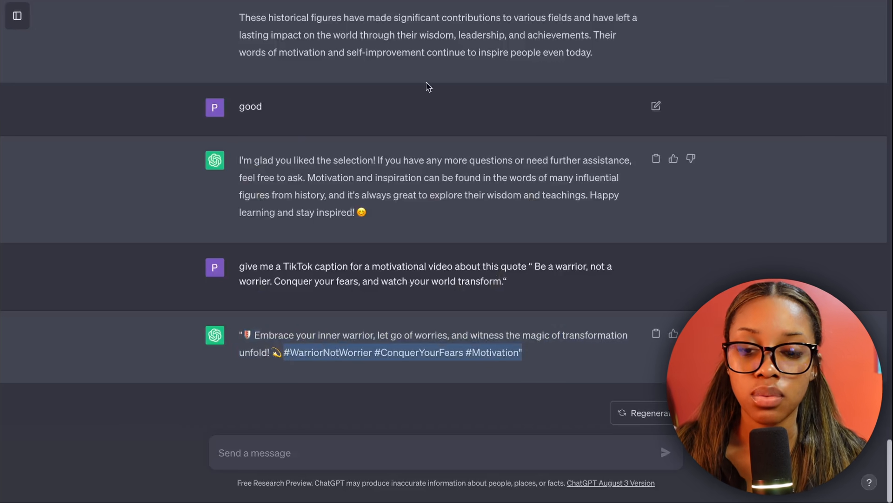
left_click_drag(519, 353, 286, 352)
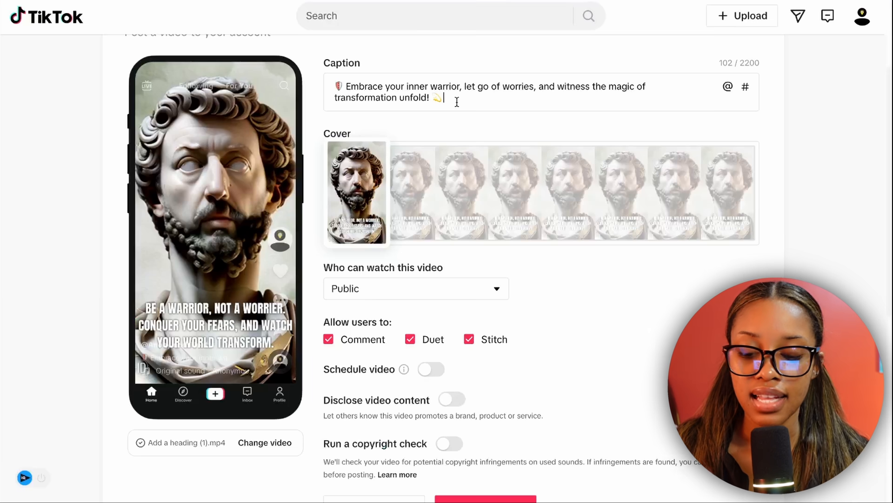
type("#WarriorNotWorrier #ConquerYourFears #Motivation")
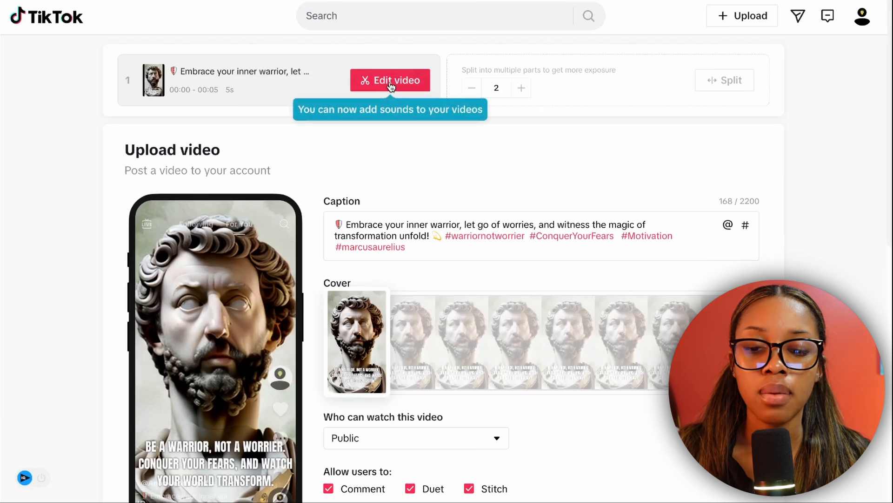
Open the uploaded video for editing and add the recommended sound "Classical Music" to it
left_click(375, 89)
scroll(321, 249, "up", 5)
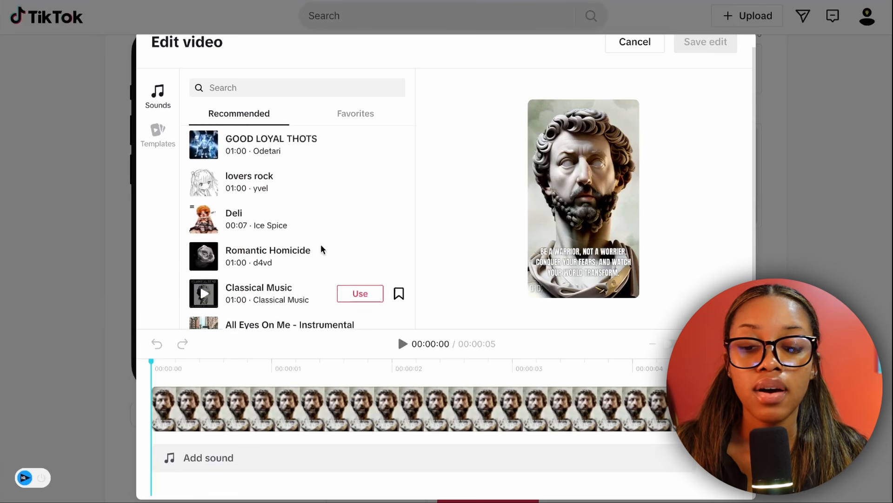
scroll(321, 249, "down", 5)
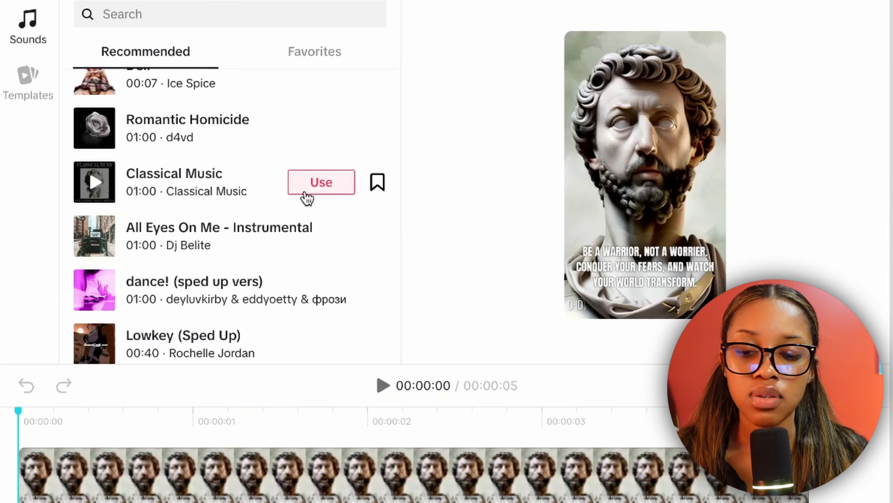
left_click(367, 204)
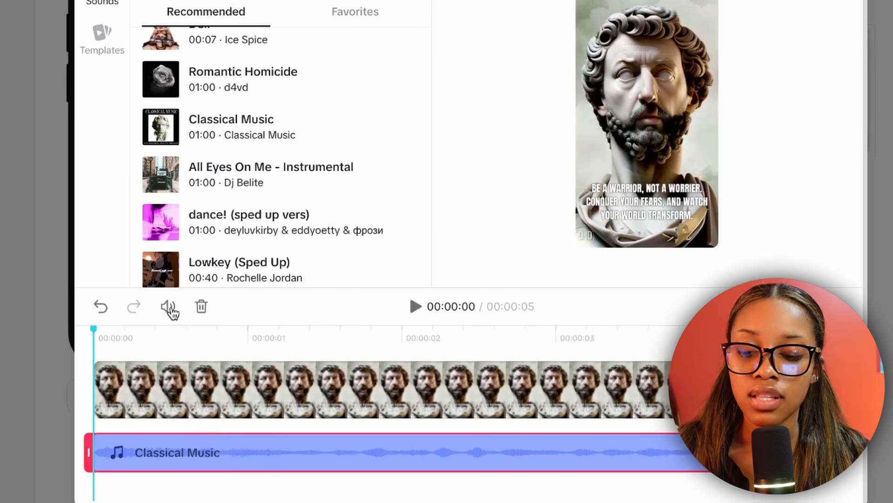
Raise the original sound's volume to 84% and lower the volume of the added music
left_click(169, 307)
left_click_drag(264, 230, 302, 232)
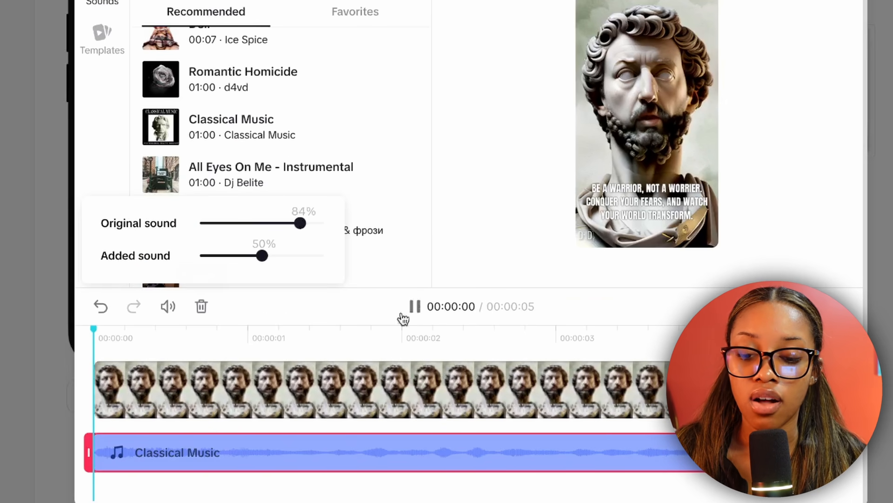
left_click_drag(262, 256, 228, 257)
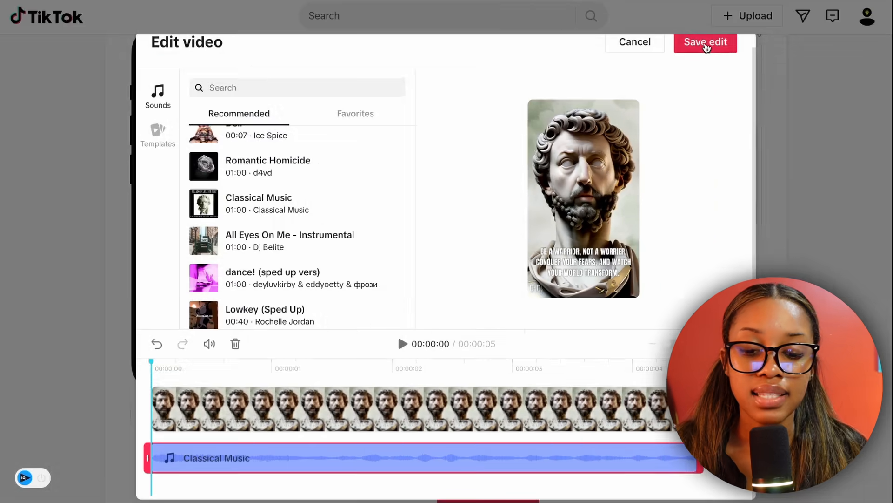
Save the sound edit and post the video to the TikTok account
left_click(705, 46)
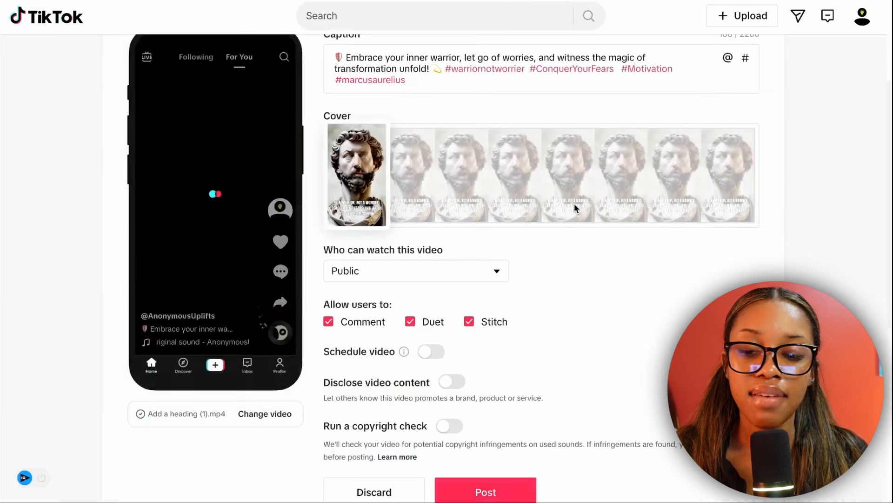
scroll(499, 317, "down", 5)
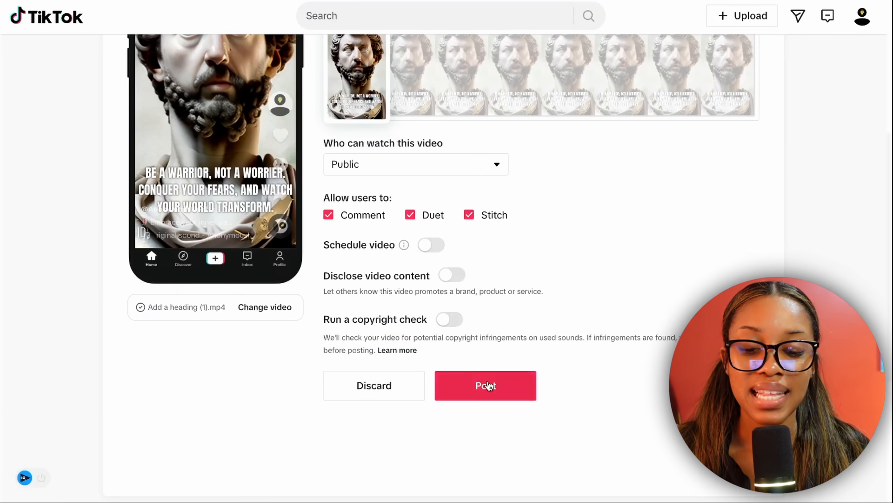
left_click(487, 385)
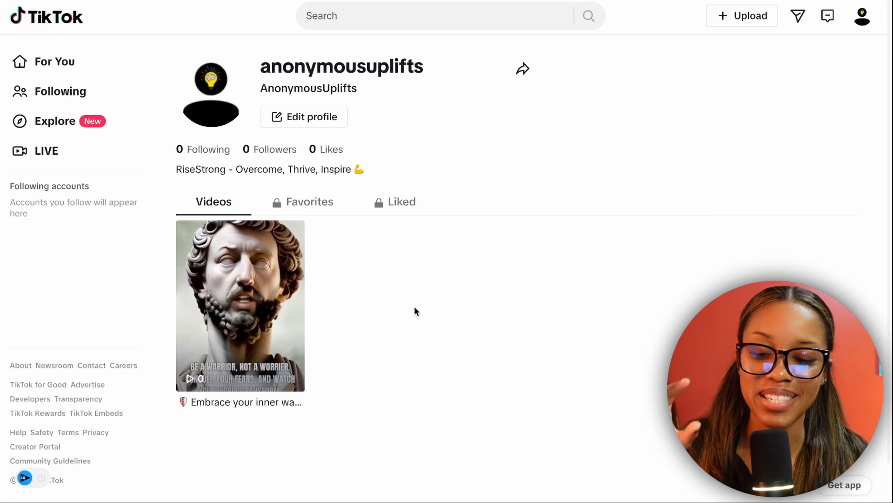
Play the posted bust video from the profile to check its picture and sound, adjusting the playback volume, and close it
left_click(276, 263)
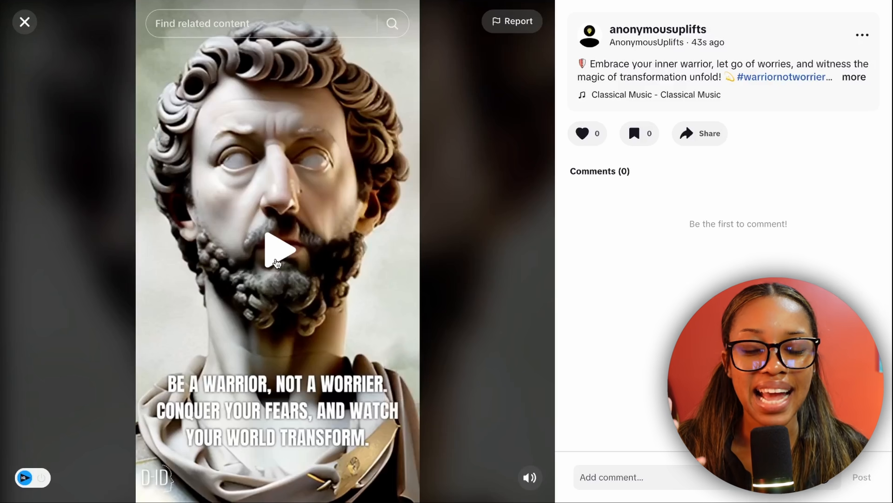
left_click(282, 263)
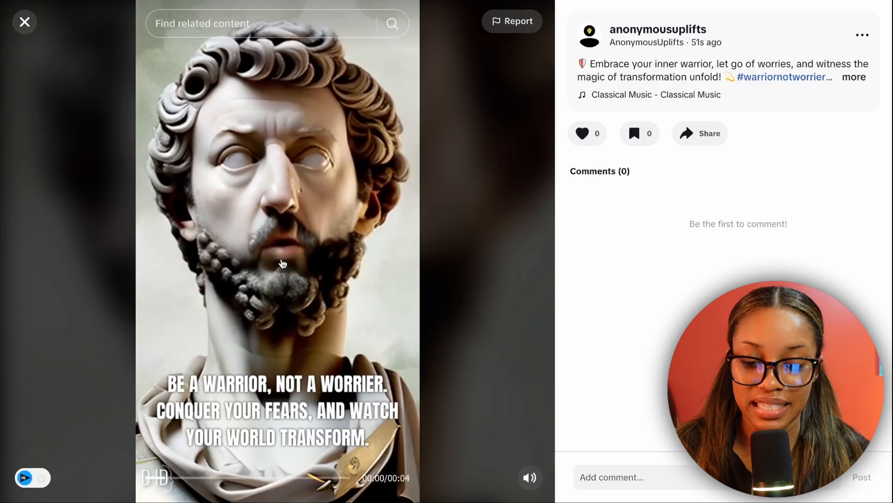
key("XF86AudioRaiseVolume")
key("XF86AudioLowerVolume")
key("XF86AudioLowerVolume")
key("XF86AudioLowerVolume")
key("XF86AudioLowerVolume")
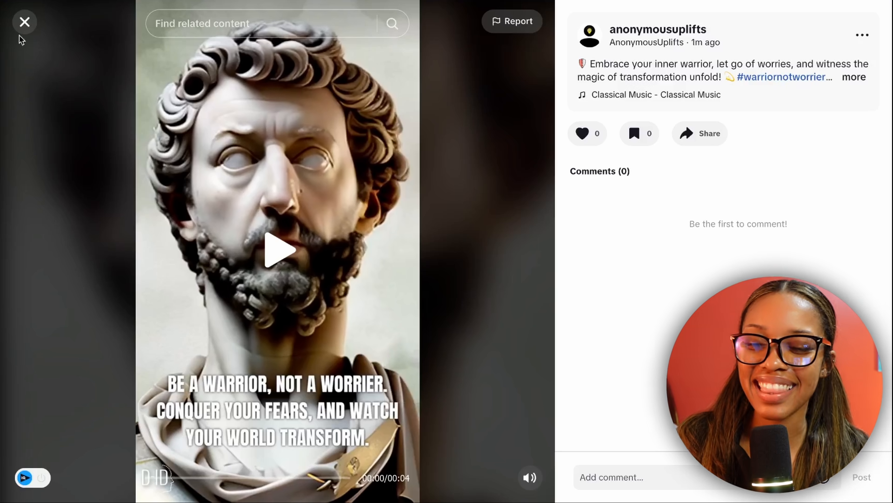
left_click(24, 22)
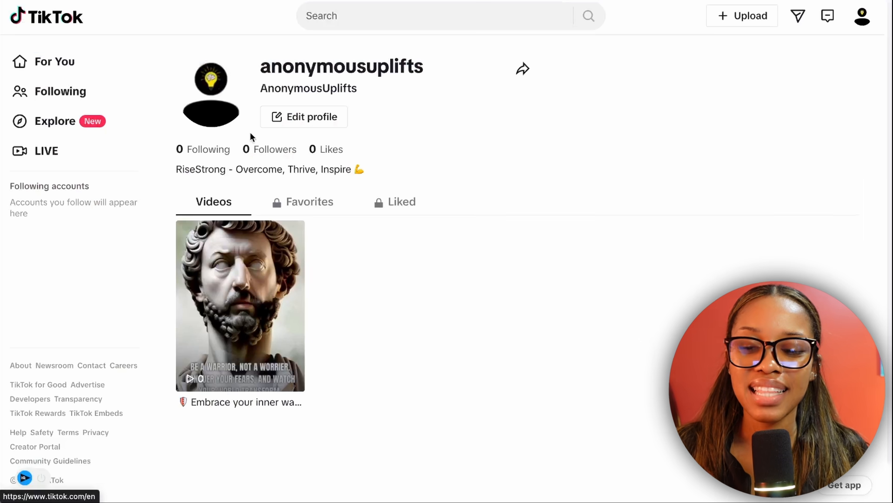